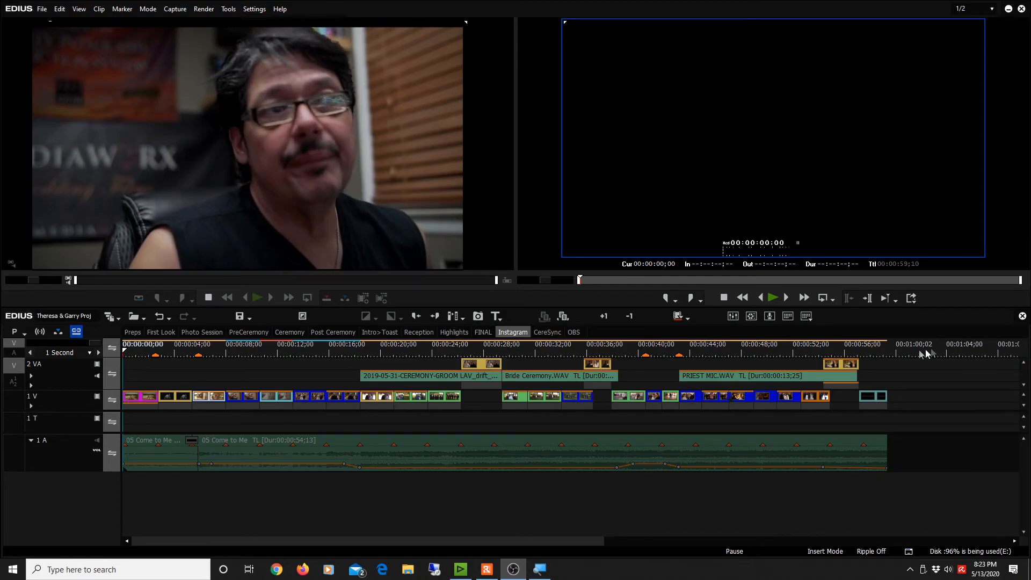
Step: Play back the car-window shot and its transition to the groom several times, starting around 5 to 7 seconds on the Instagram sequence
{"action": "mouse_move", "coordinate": [201, 348]}
{"action": "left_mouse_down"}
{"action": "mouse_move", "coordinate": [222, 350]}
{"action": "mouse_move", "coordinate": [212, 348]}
{"action": "left_mouse_up"}
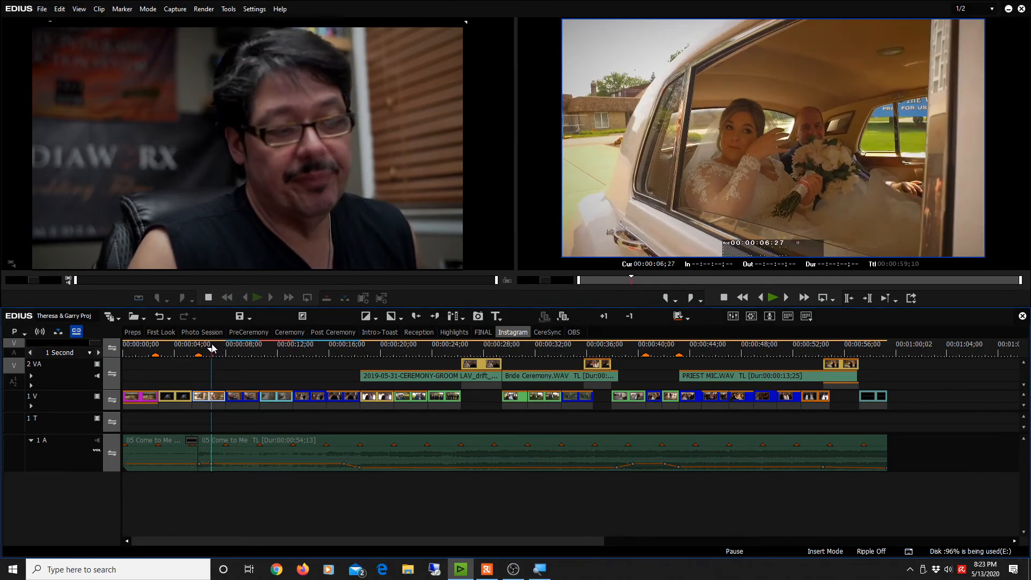
{"action": "left_click", "coordinate": [197, 347]}
{"action": "key", "text": "space"}
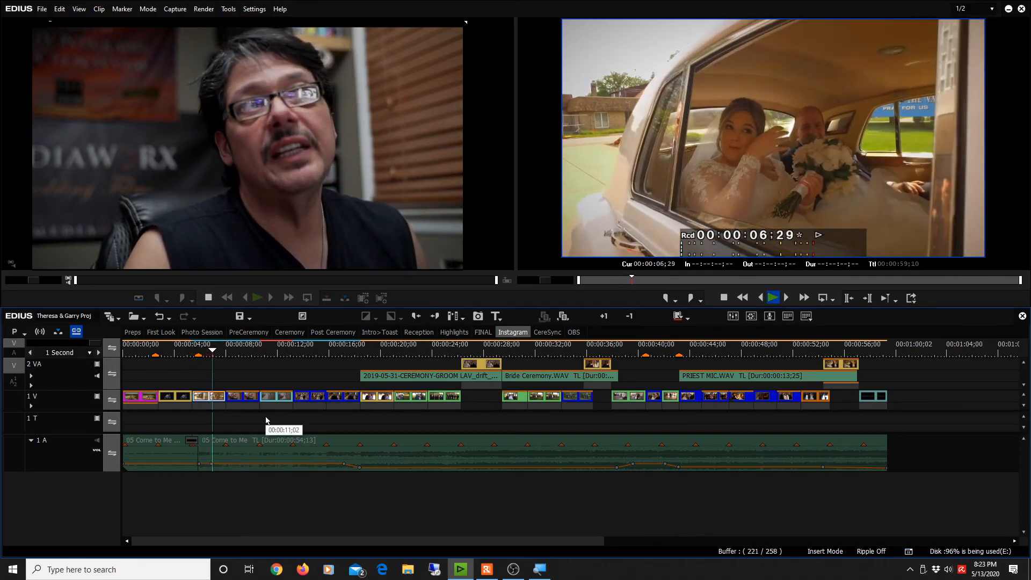
{"action": "key", "text": "space"}
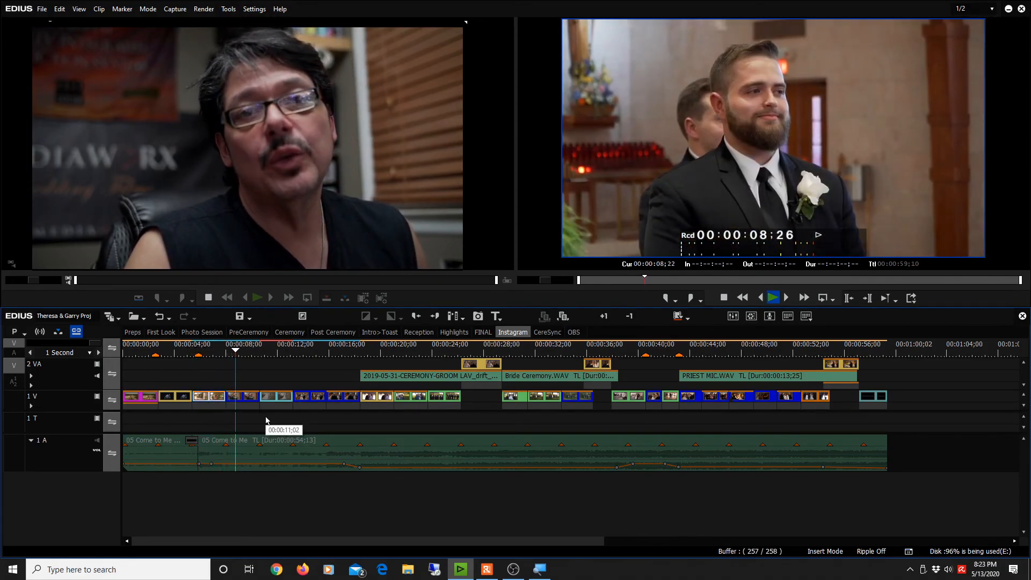
{"action": "left_click", "coordinate": [200, 348]}
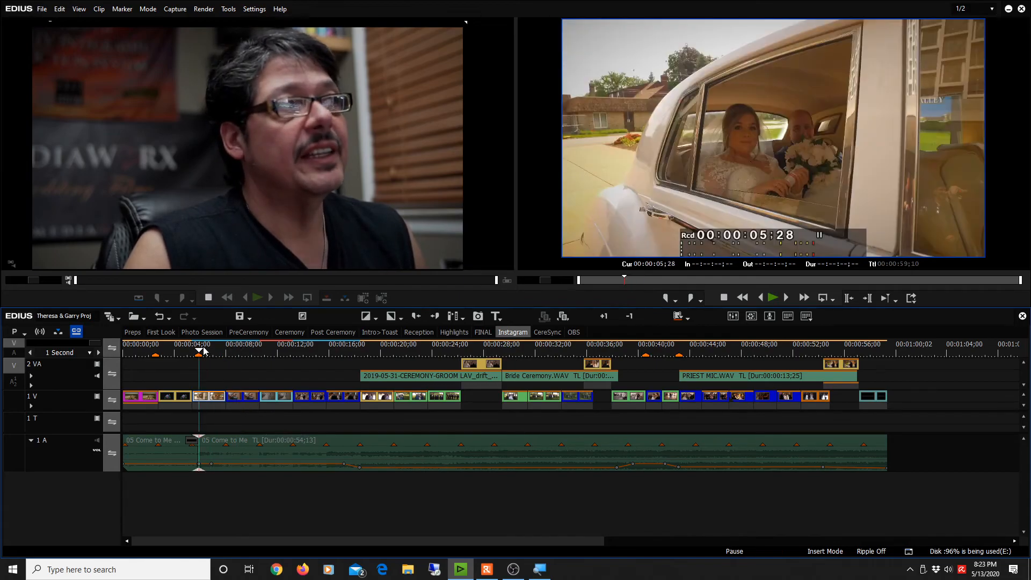
{"action": "key", "text": "space"}
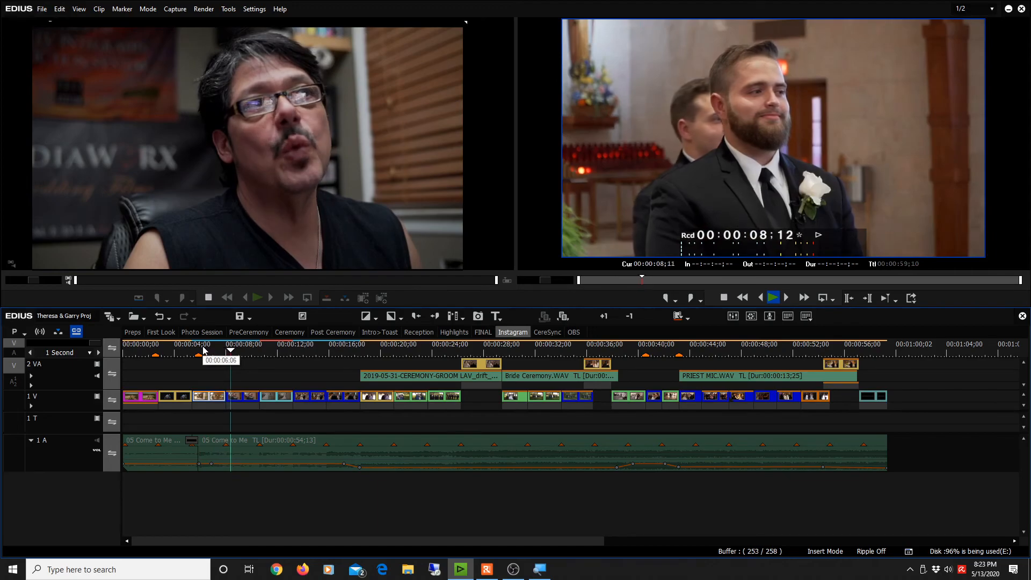
{"action": "key", "text": "space"}
{"action": "left_click", "coordinate": [199, 349]}
{"action": "left_click", "coordinate": [192, 349]}
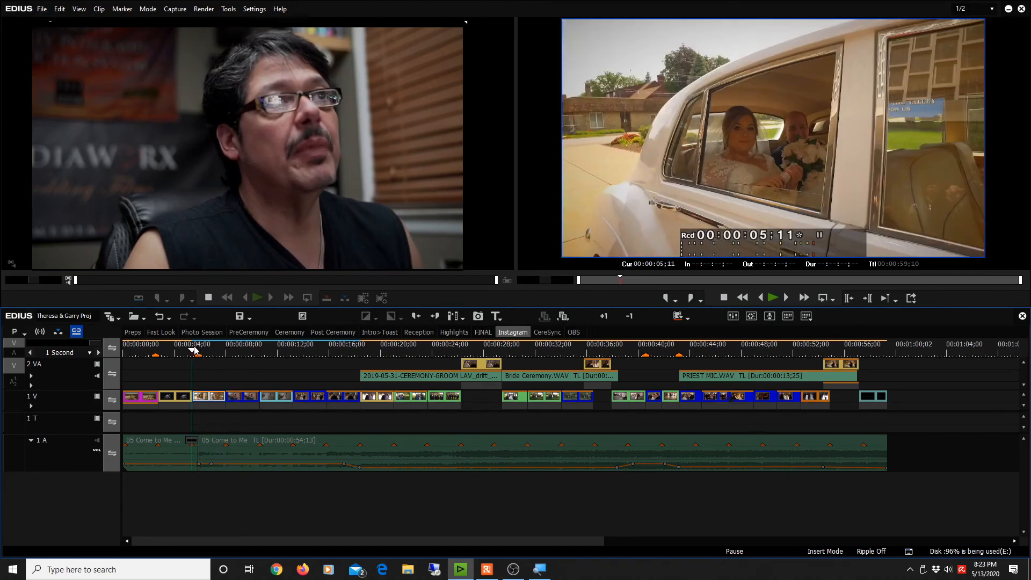
{"action": "key", "text": "space"}
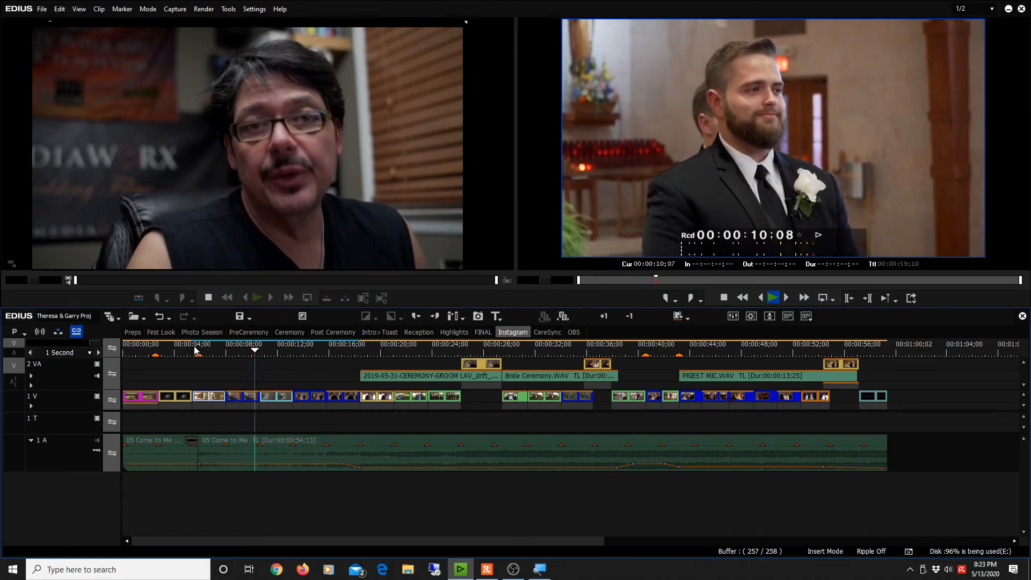
{"action": "key", "text": "space"}
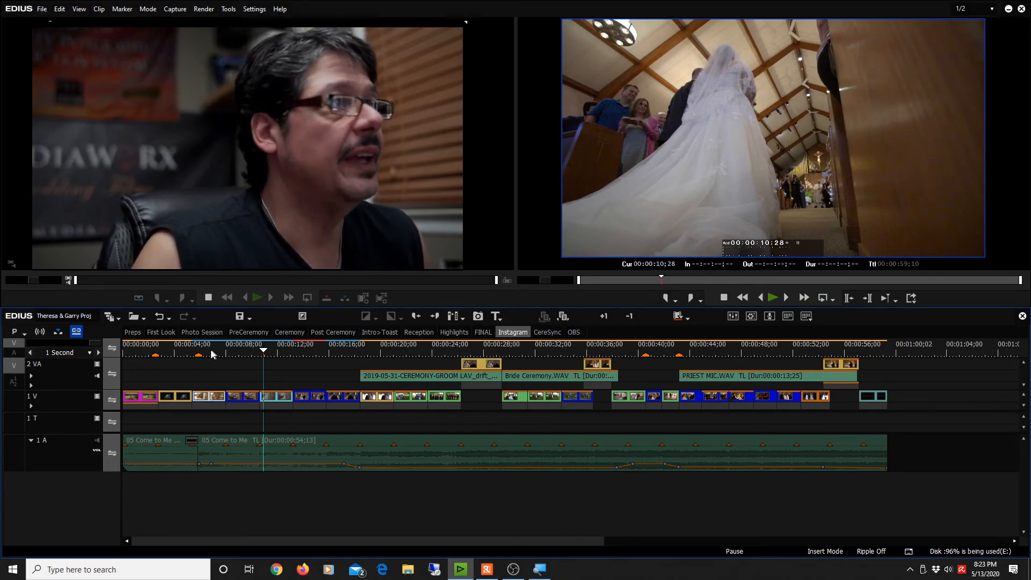
Step: Park the playhead at 00:00:05;29 and apply the Mask filter from My Video Filters to the car-window clip
{"action": "left_click", "coordinate": [205, 352]}
{"action": "mouse_move", "coordinate": [204, 351]}
{"action": "left_mouse_down"}
{"action": "mouse_move", "coordinate": [192, 351]}
{"action": "mouse_move", "coordinate": [202, 349]}
{"action": "left_mouse_up"}
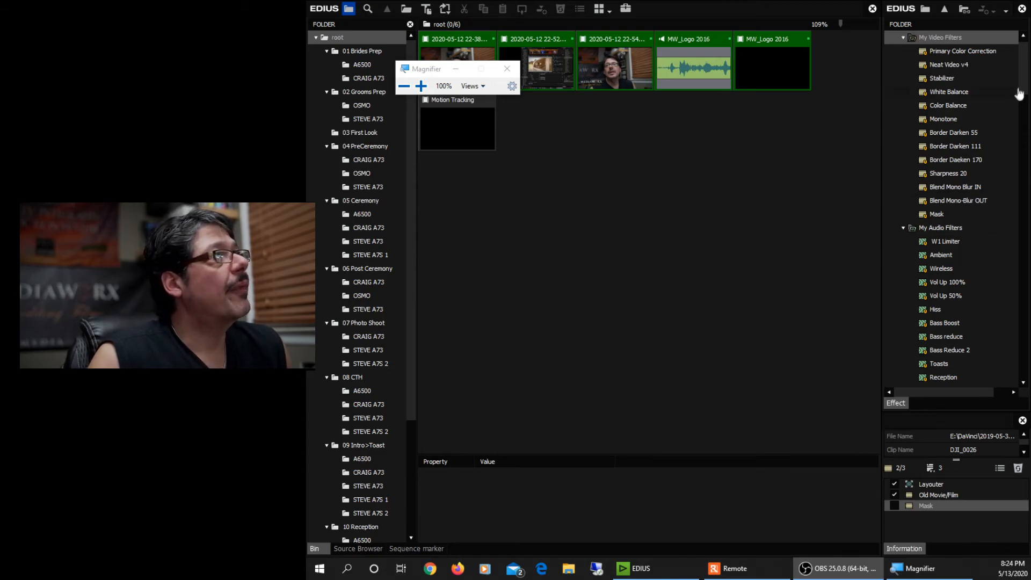
{"action": "scroll", "coordinate": [1023, 87], "scroll_direction": "down", "scroll_amount": 1}
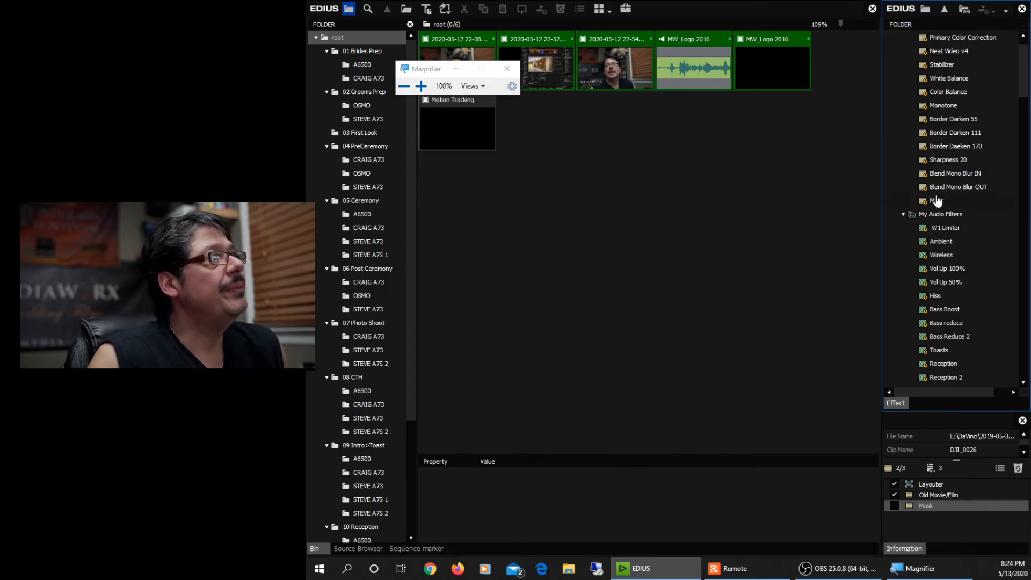
{"action": "left_click", "coordinate": [937, 202]}
{"action": "mouse_move", "coordinate": [936, 201]}
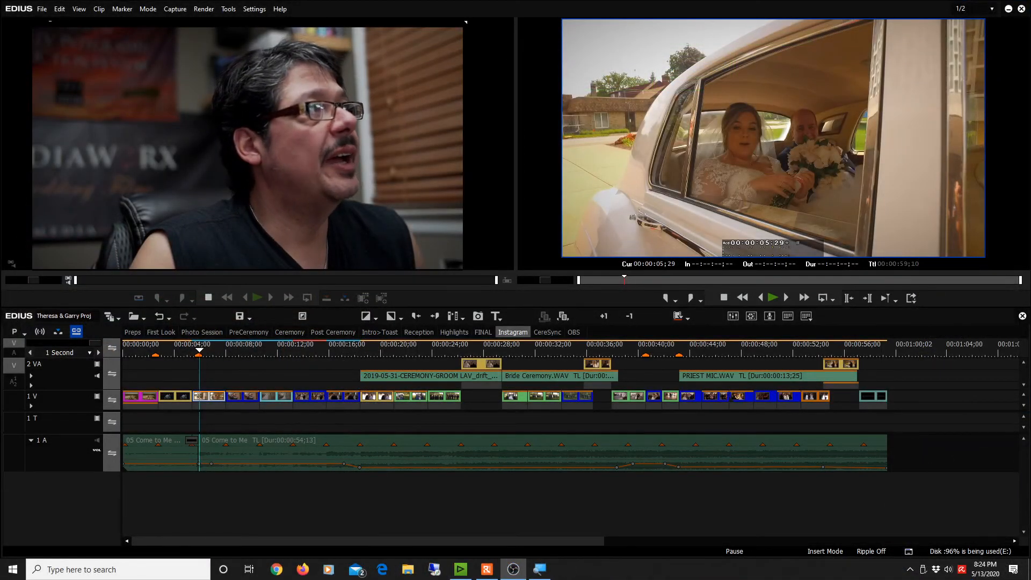
{"action": "left_click", "coordinate": [207, 397]}
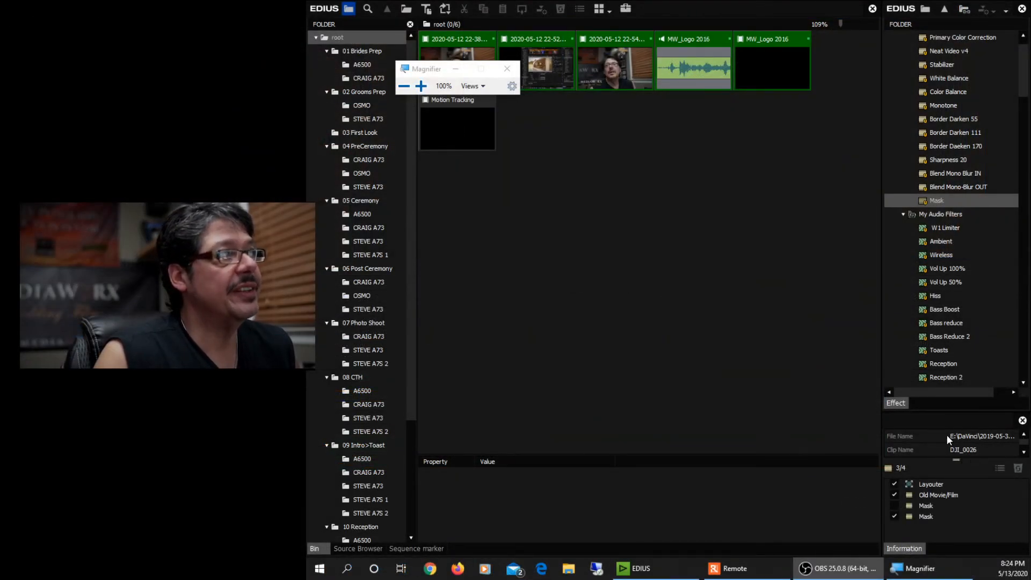
Step: Open the settings of the newly added, enabled Mask filter on the car-window clip
{"action": "left_click", "coordinate": [927, 516]}
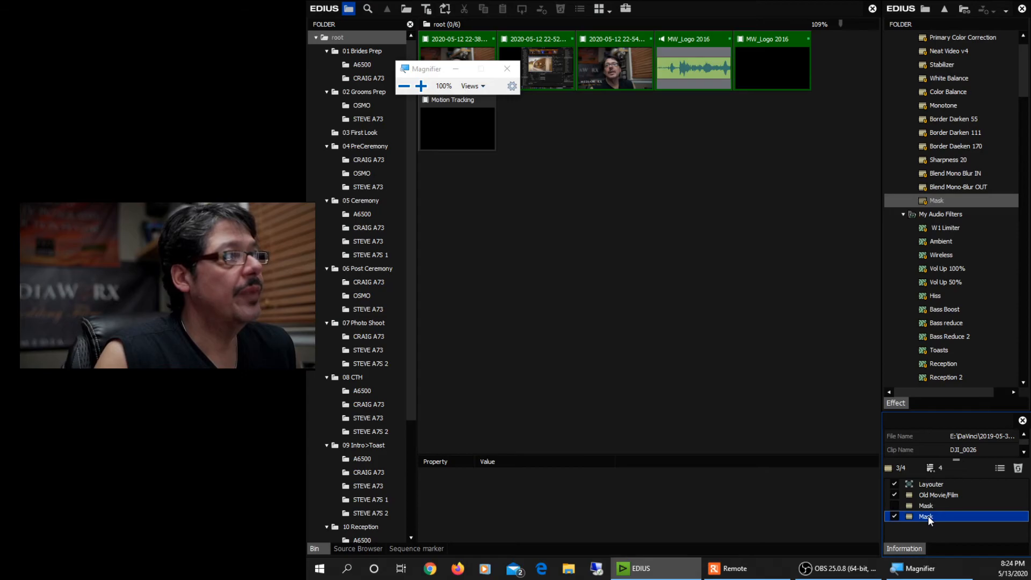
{"action": "left_click", "coordinate": [999, 469]}
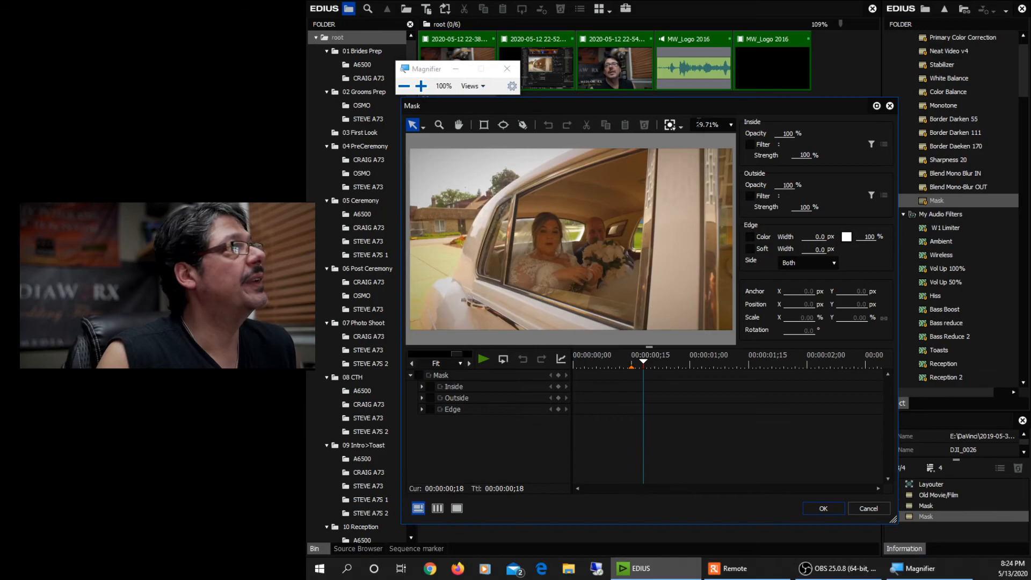
{"action": "left_click_drag", "start_coordinate": [703, 104], "coordinate": [705, 91]}
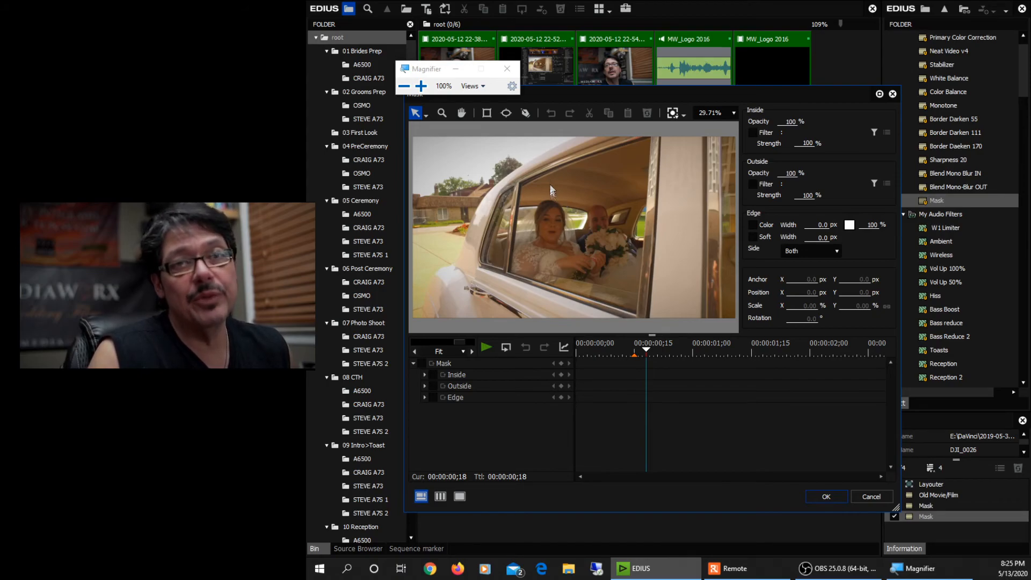
Step: Draw a closed freeform mask path around the car's large side window, adding extra points along its curved upper edge
{"action": "left_click", "coordinate": [525, 113]}
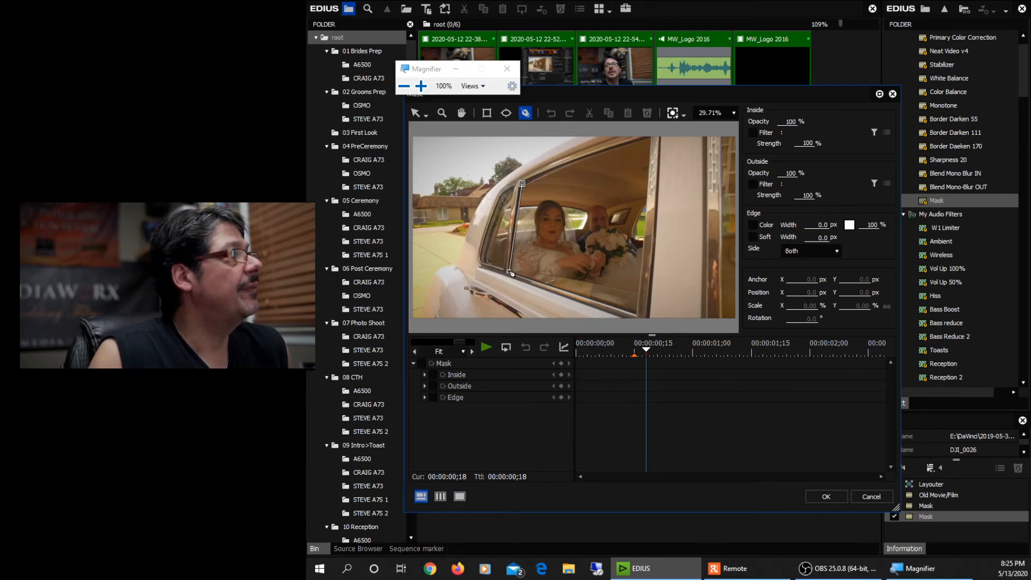
{"action": "left_click", "coordinate": [510, 272]}
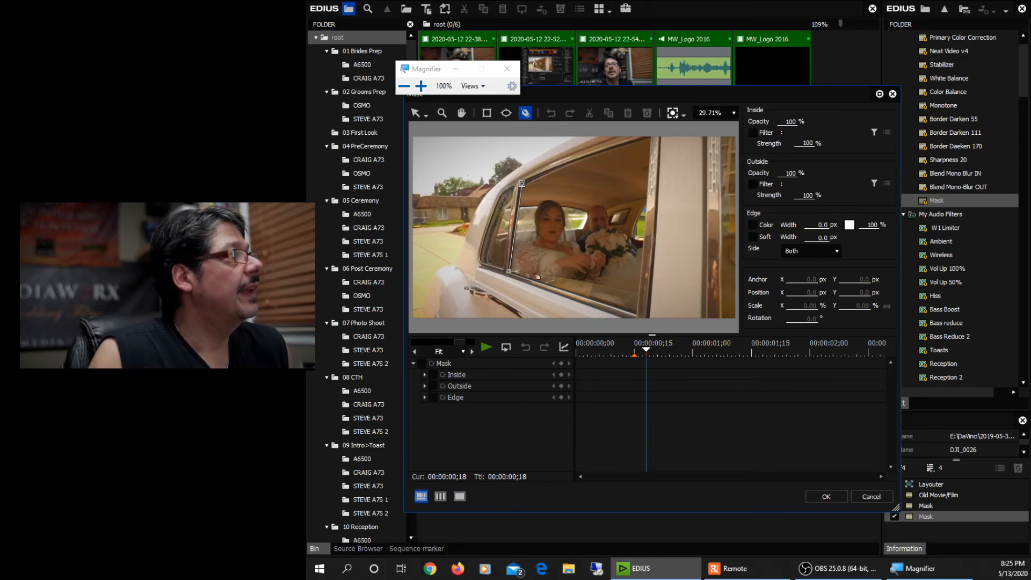
{"action": "left_click", "coordinate": [637, 313]}
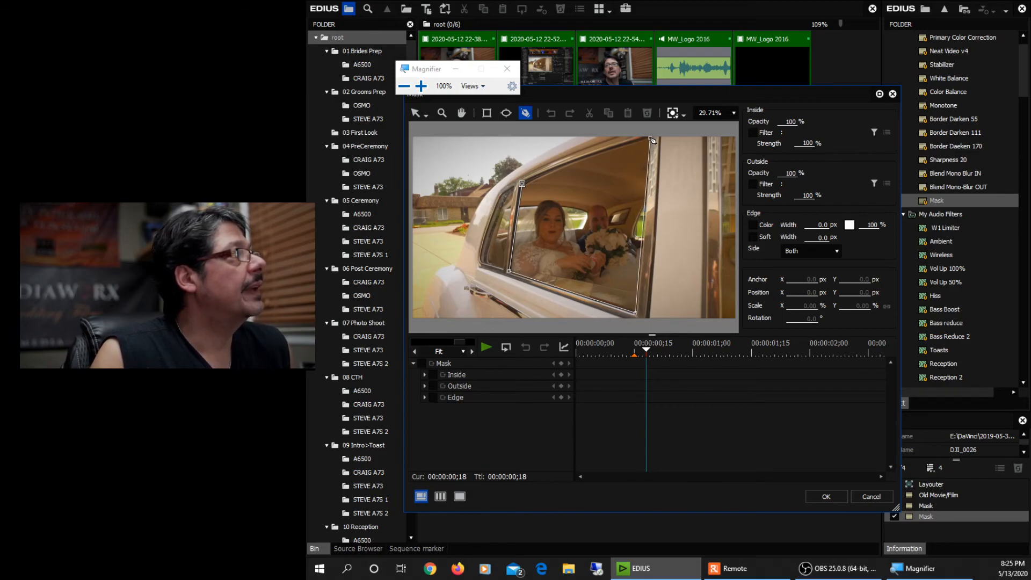
{"action": "left_click", "coordinate": [649, 139]}
{"action": "left_click", "coordinate": [627, 144]}
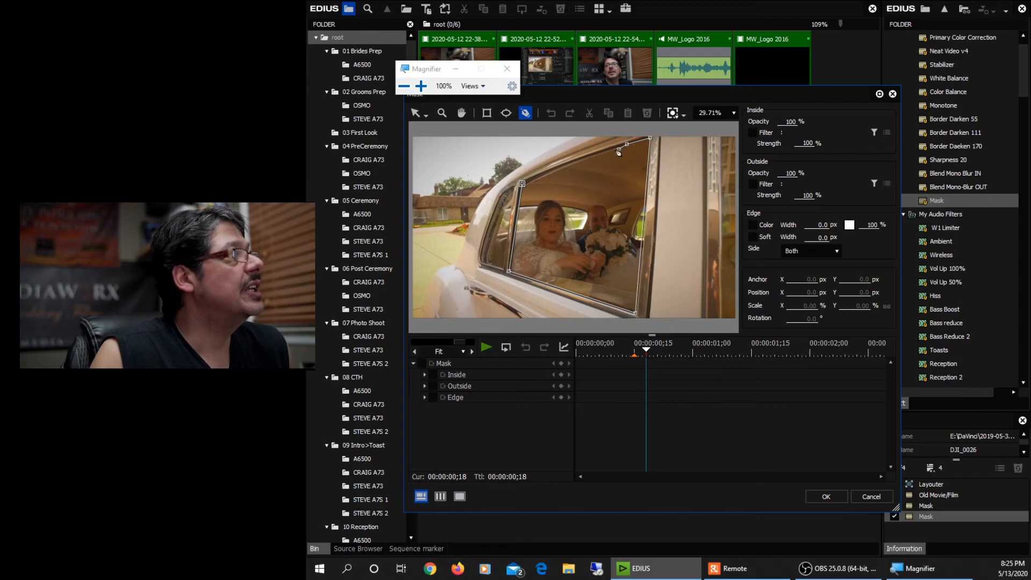
{"action": "left_click", "coordinate": [604, 151]}
{"action": "left_click", "coordinate": [585, 157]}
{"action": "left_click", "coordinate": [563, 166]}
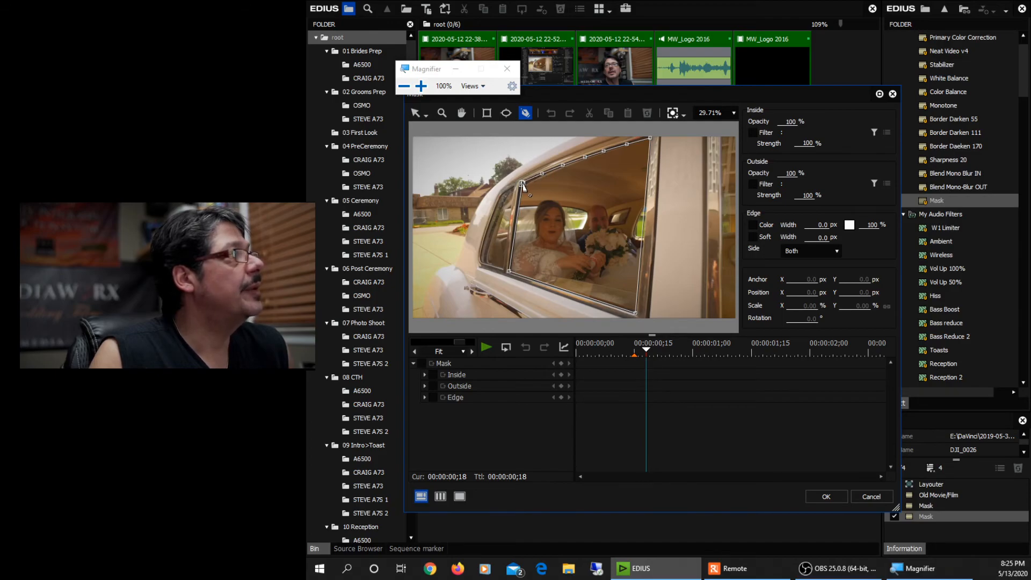
{"action": "left_click", "coordinate": [521, 184]}
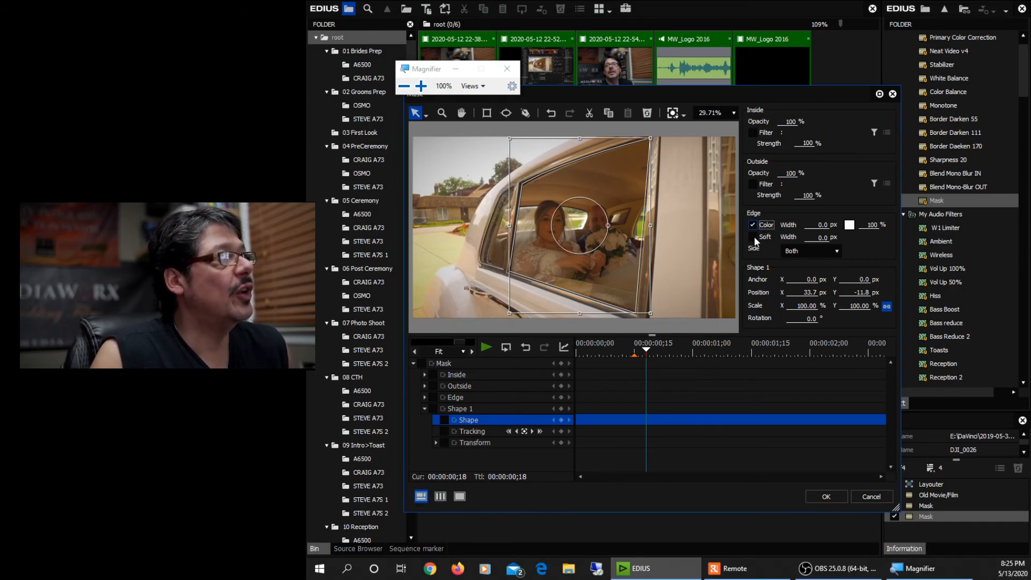
Step: Turn off the mask's edge color and enable a soft edge with a width of 47.3 px
{"action": "left_click", "coordinate": [754, 224]}
{"action": "left_click", "coordinate": [754, 237]}
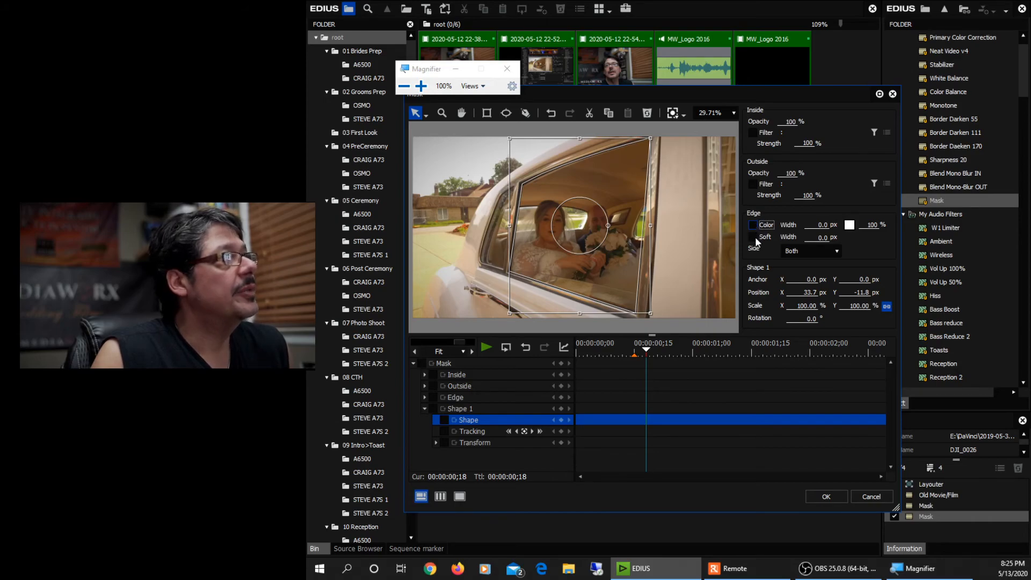
{"action": "left_click_drag", "start_coordinate": [823, 239], "coordinate": [802, 65]}
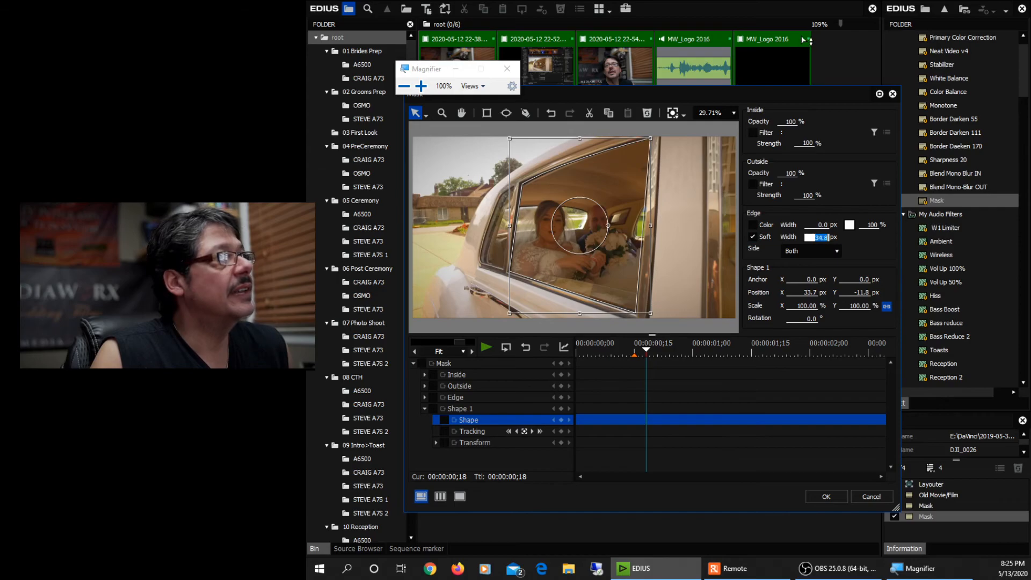
{"action": "left_click_drag", "start_coordinate": [804, 25], "coordinate": [794, 0]}
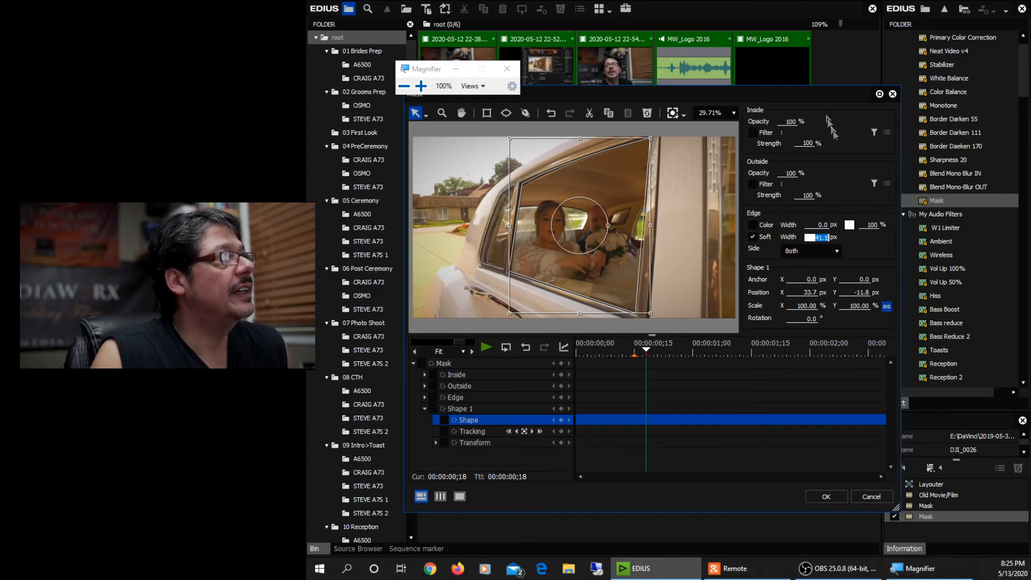
{"action": "left_click_drag", "start_coordinate": [824, 236], "coordinate": [824, 216]}
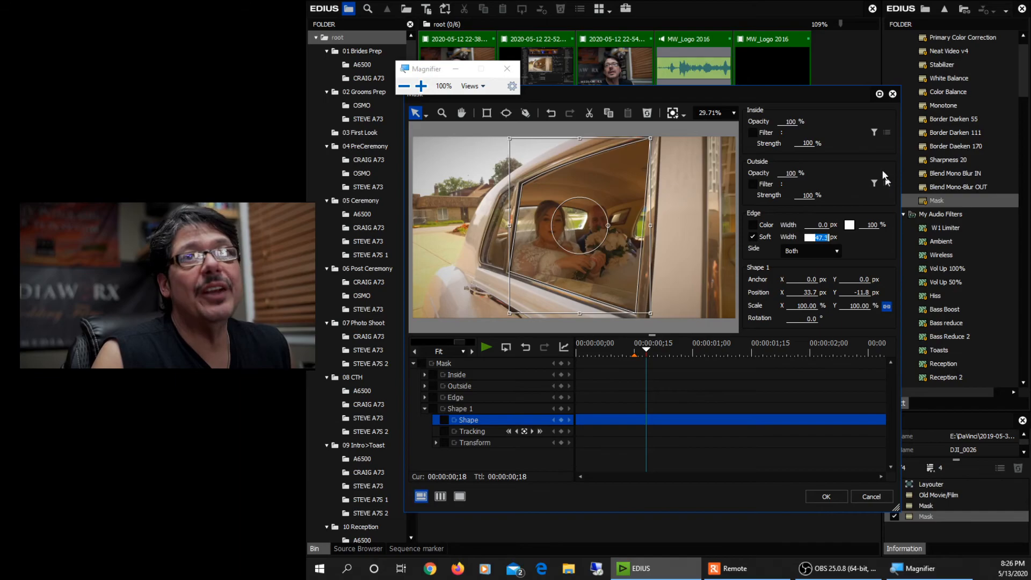
{"action": "mouse_move", "coordinate": [771, 90]}
{"action": "left_mouse_down"}
{"action": "mouse_move", "coordinate": [745, 92]}
{"action": "mouse_move", "coordinate": [761, 92]}
{"action": "left_mouse_up"}
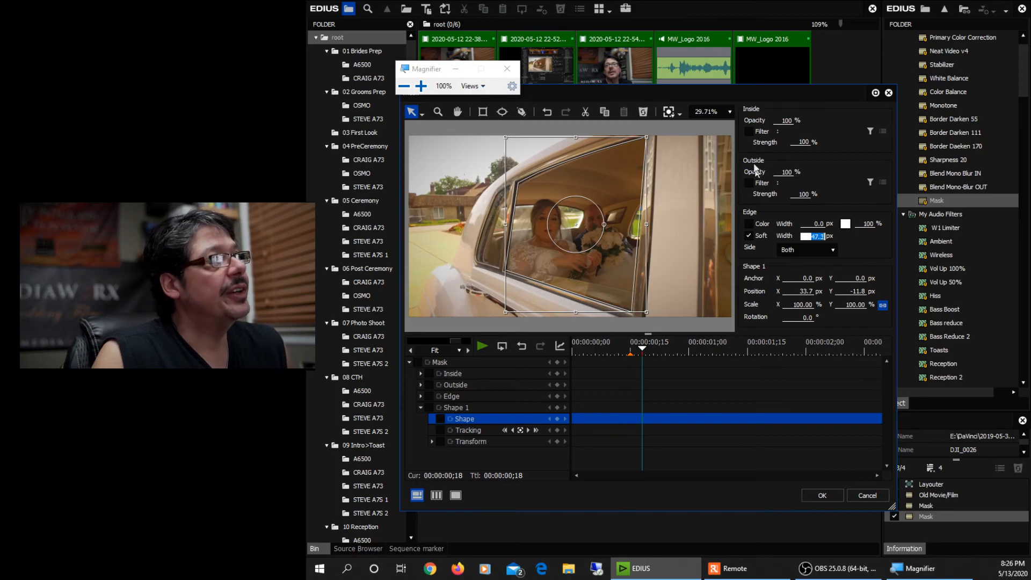
Step: Enable the filter for the mask's inside, choose Primary Color Correction and open its settings
{"action": "left_click", "coordinate": [750, 132]}
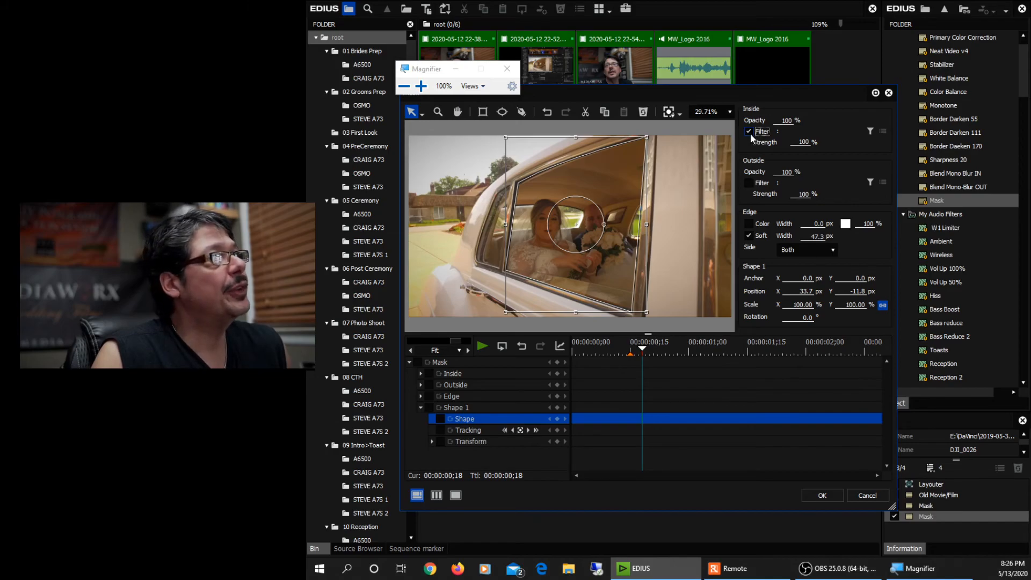
{"action": "left_click", "coordinate": [870, 133]}
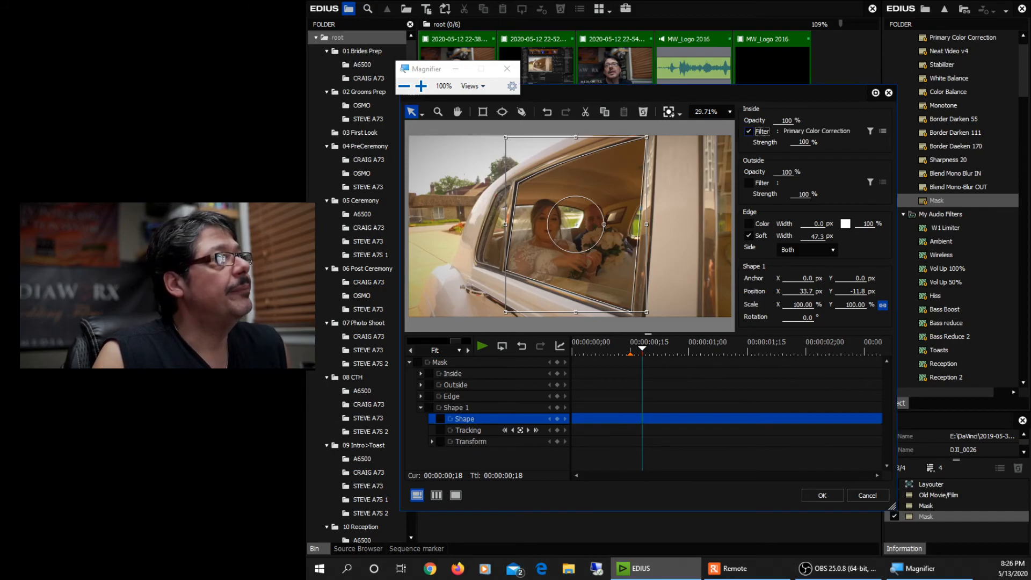
{"action": "left_click", "coordinate": [882, 131]}
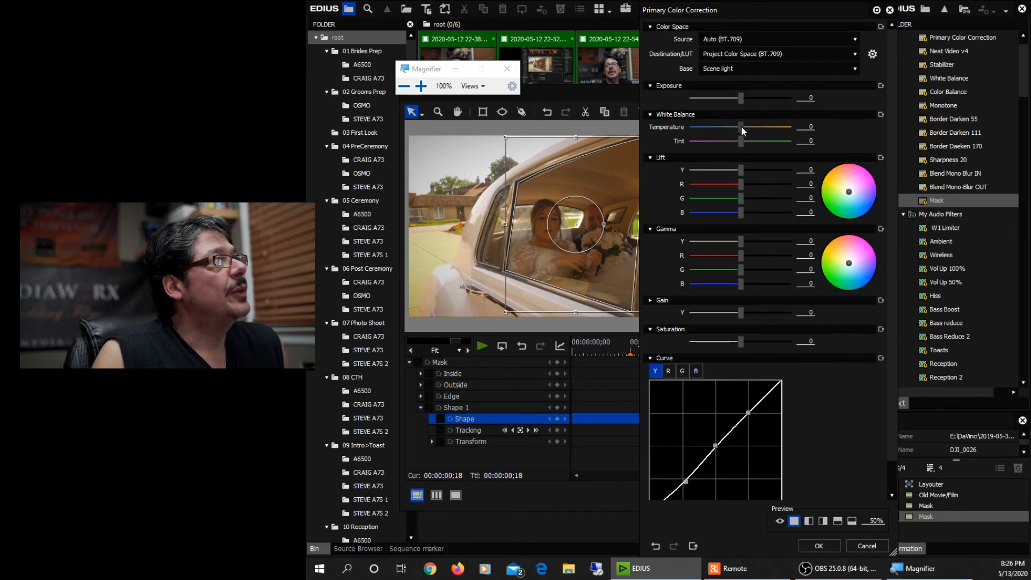
Step: Set the white balance temperature to -44, try a slightly raised lift and reset the lift
{"action": "left_click_drag", "start_coordinate": [738, 126], "coordinate": [719, 130]}
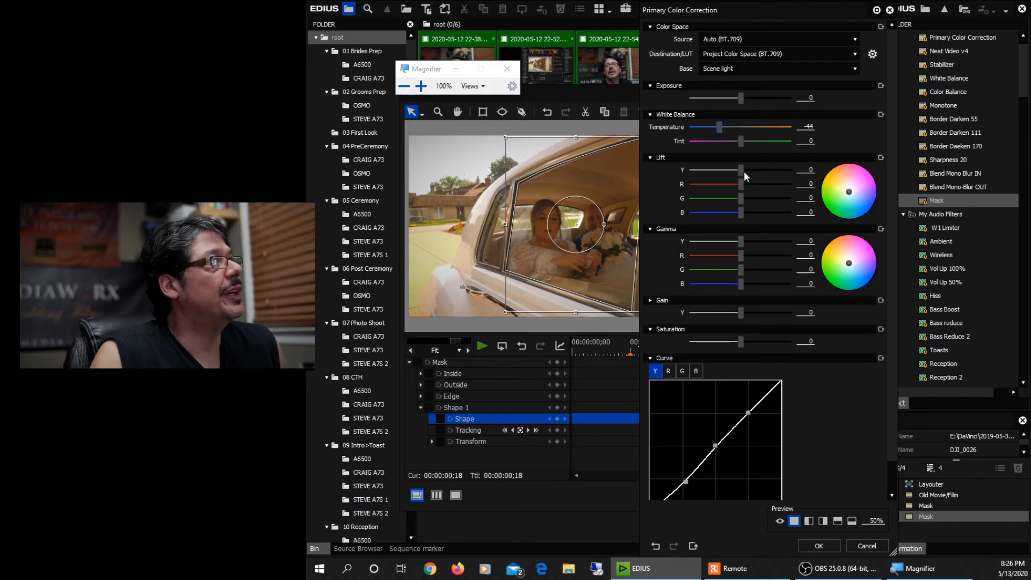
{"action": "left_click_drag", "start_coordinate": [742, 169], "coordinate": [746, 168]}
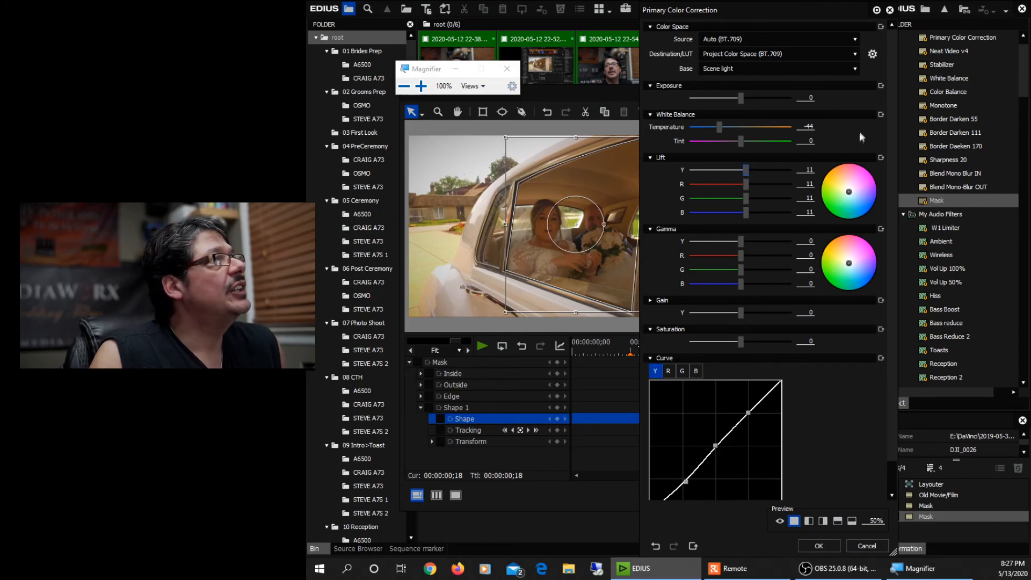
{"action": "left_click", "coordinate": [880, 158]}
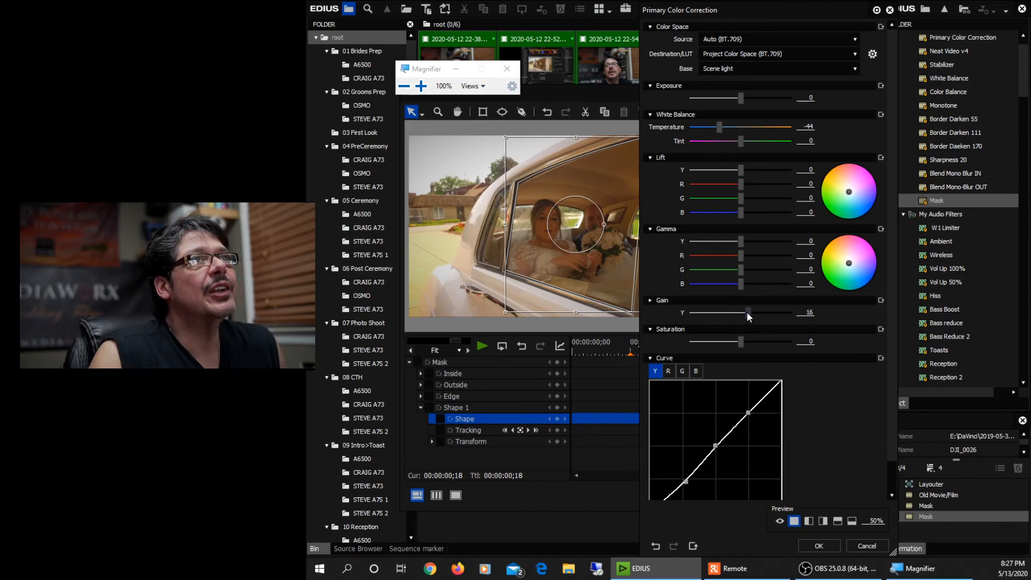
Step: Set the Y gain to 19, pull the Y curve's shadow point slightly down and accept the color correction
{"action": "left_click_drag", "start_coordinate": [748, 312], "coordinate": [750, 313]}
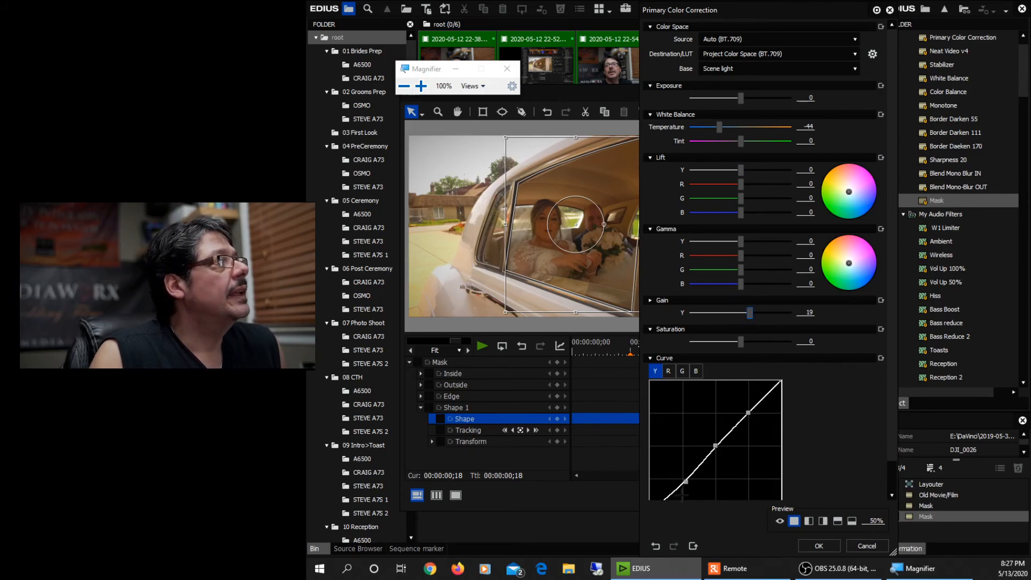
{"action": "left_click_drag", "start_coordinate": [686, 483], "coordinate": [690, 488]}
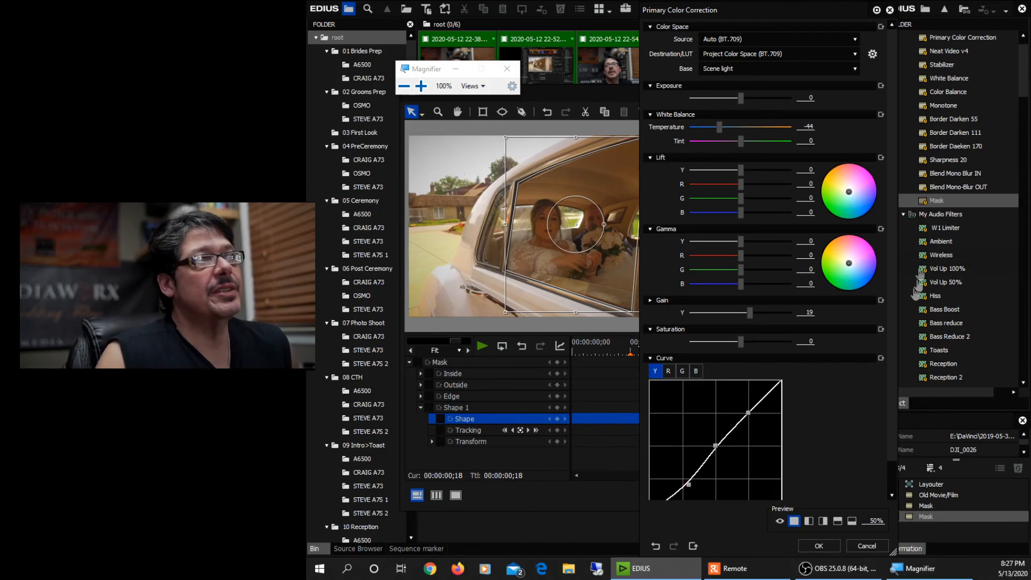
{"action": "left_click", "coordinate": [826, 547]}
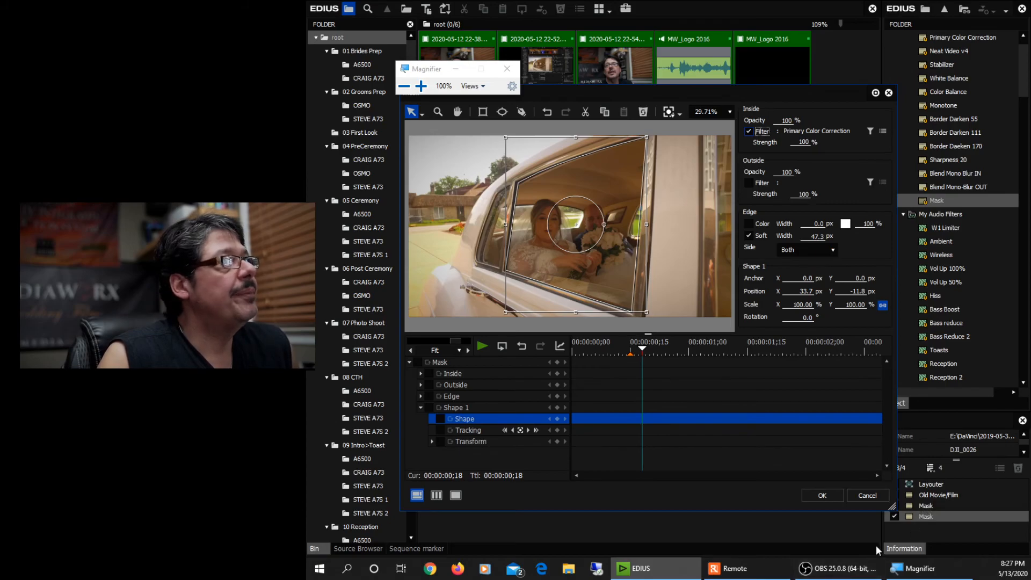
Step: Accept the mask, reopen its settings, enable the filter for the outside with Primary Color Correction and open that filter's settings
{"action": "left_click", "coordinate": [822, 495]}
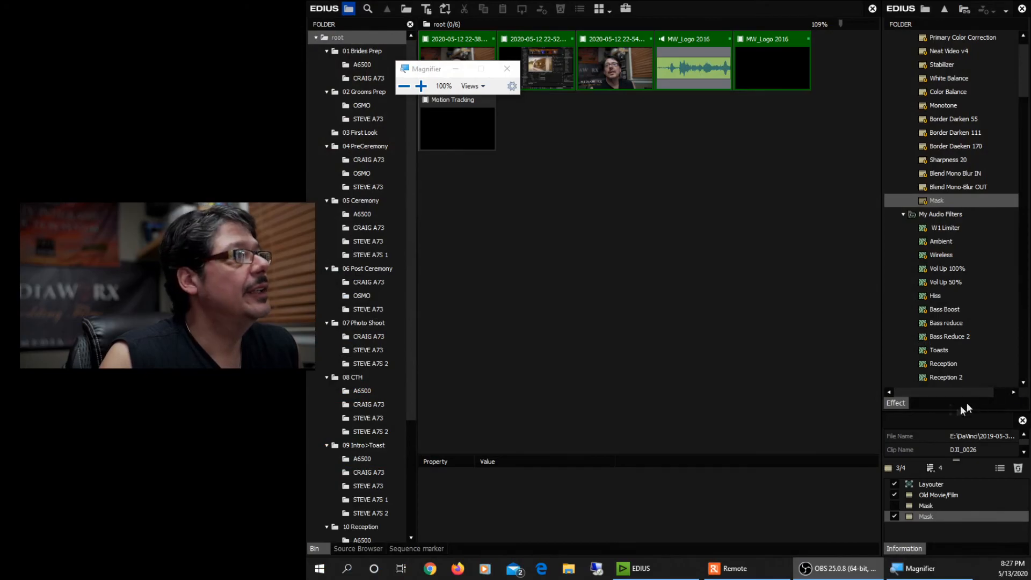
{"action": "left_click", "coordinate": [998, 468]}
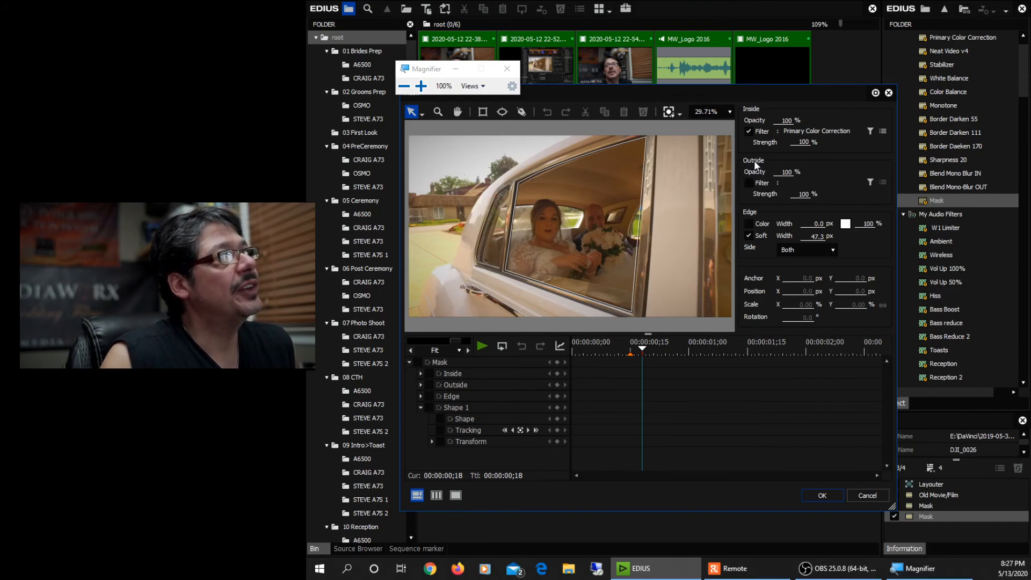
{"action": "left_click", "coordinate": [749, 183]}
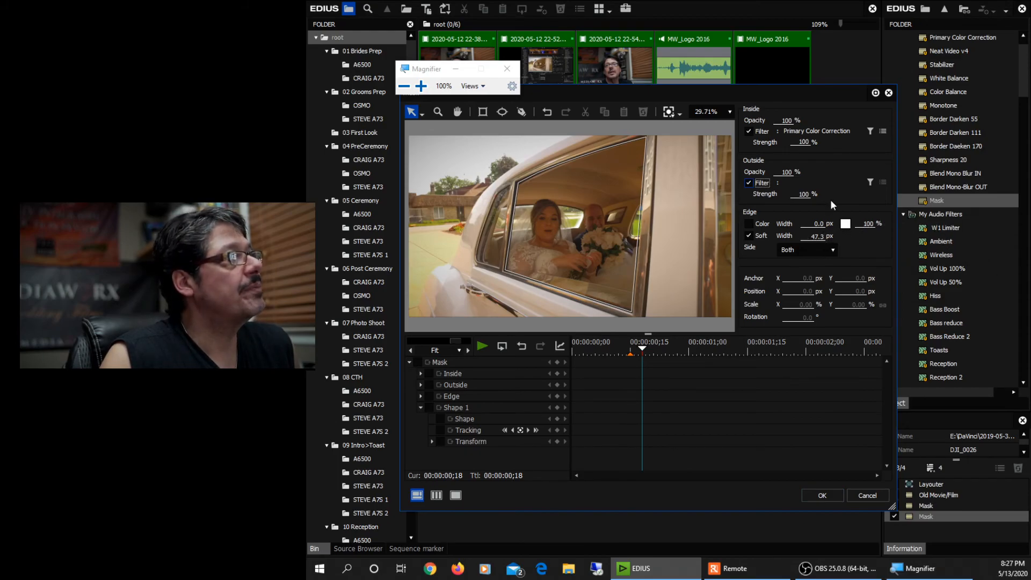
{"action": "left_click", "coordinate": [868, 179]}
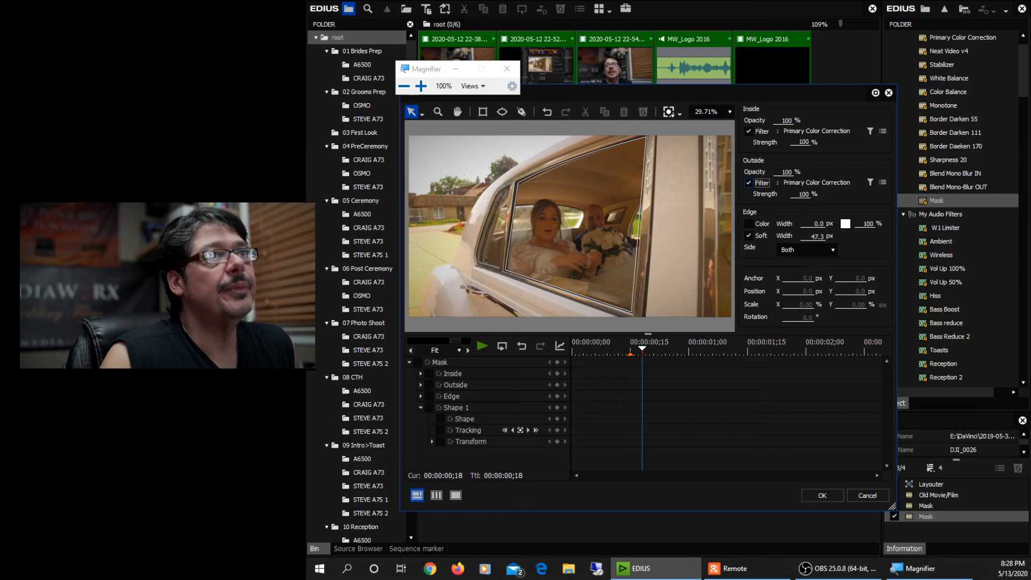
{"action": "left_click", "coordinate": [881, 182]}
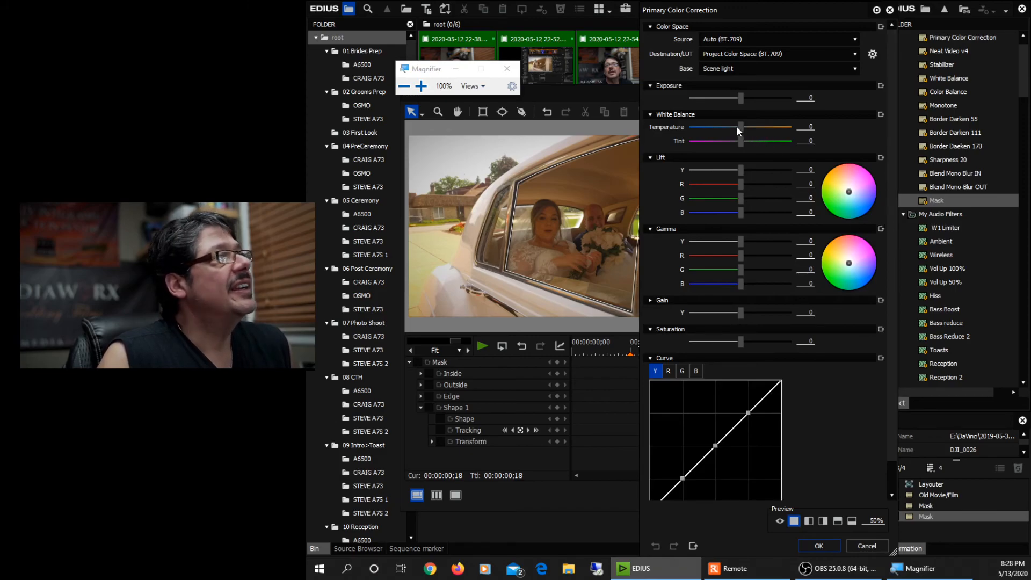
Step: Set the outside's white balance temperature to -19, pull the Y curve's shadow point slightly down and accept the correction
{"action": "left_click_drag", "start_coordinate": [741, 127], "coordinate": [739, 127]}
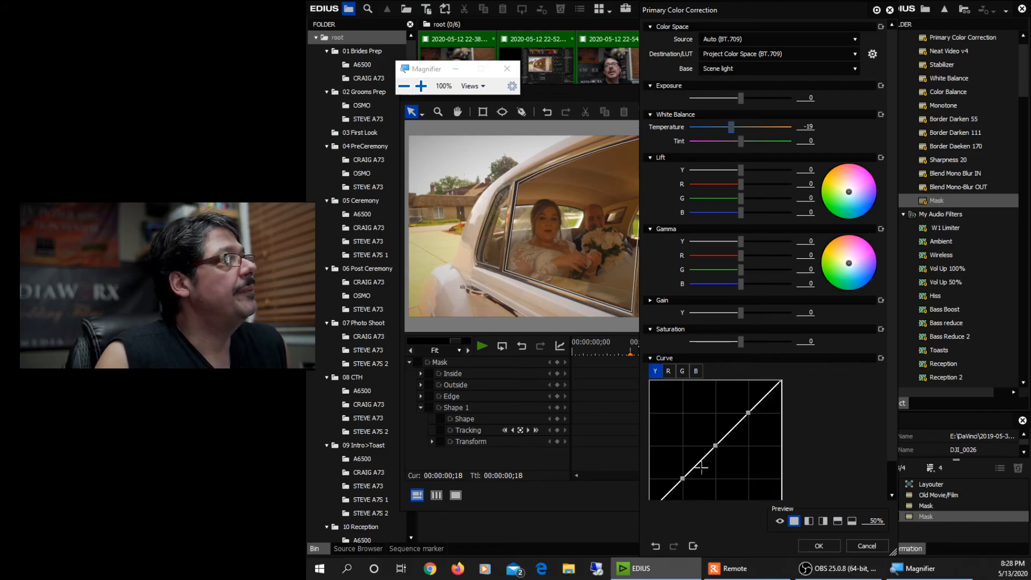
{"action": "left_click_drag", "start_coordinate": [682, 478], "coordinate": [690, 483]}
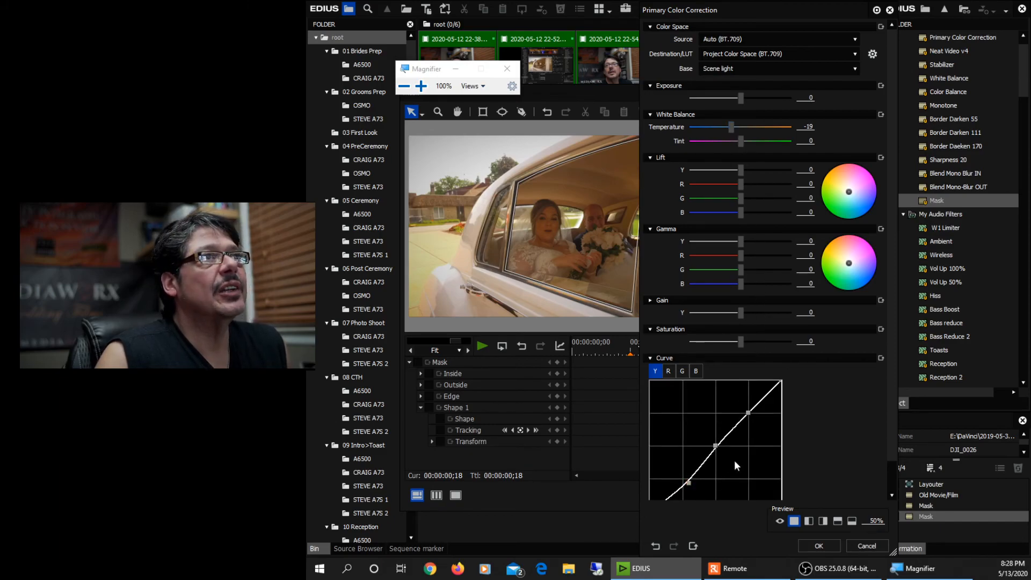
{"action": "left_click", "coordinate": [688, 481]}
{"action": "left_click_drag", "start_coordinate": [687, 482], "coordinate": [685, 483]}
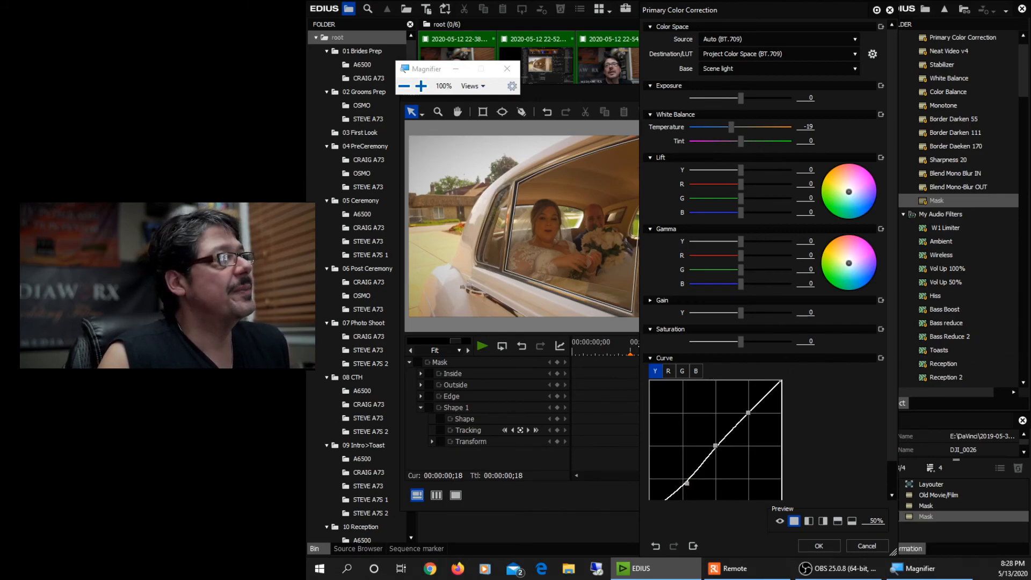
{"action": "left_click", "coordinate": [818, 545]}
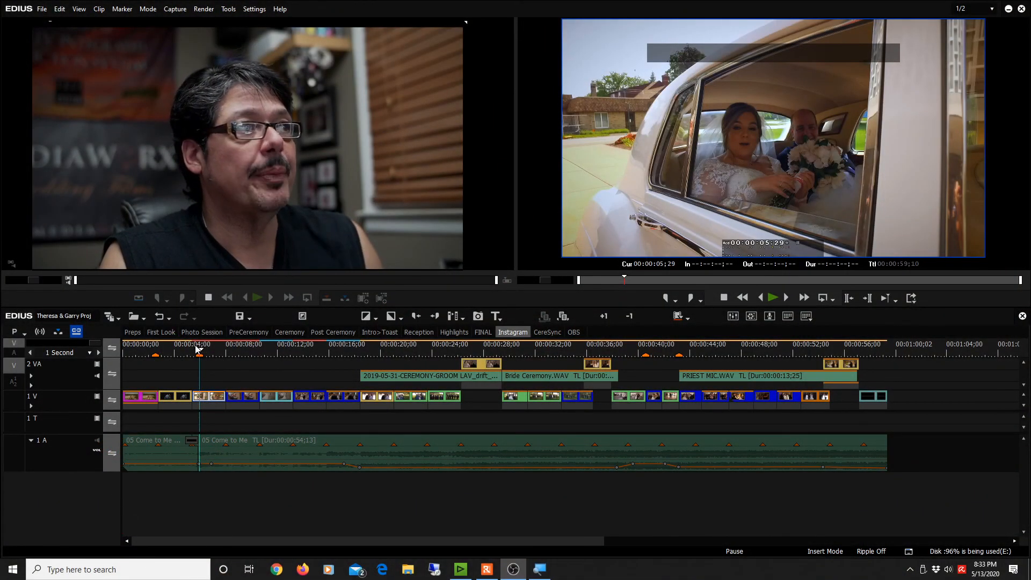
Step: Play the car clip from its beginning to check the color correction inside and outside the window mask
{"action": "left_click", "coordinate": [192, 349]}
{"action": "key", "text": "space"}
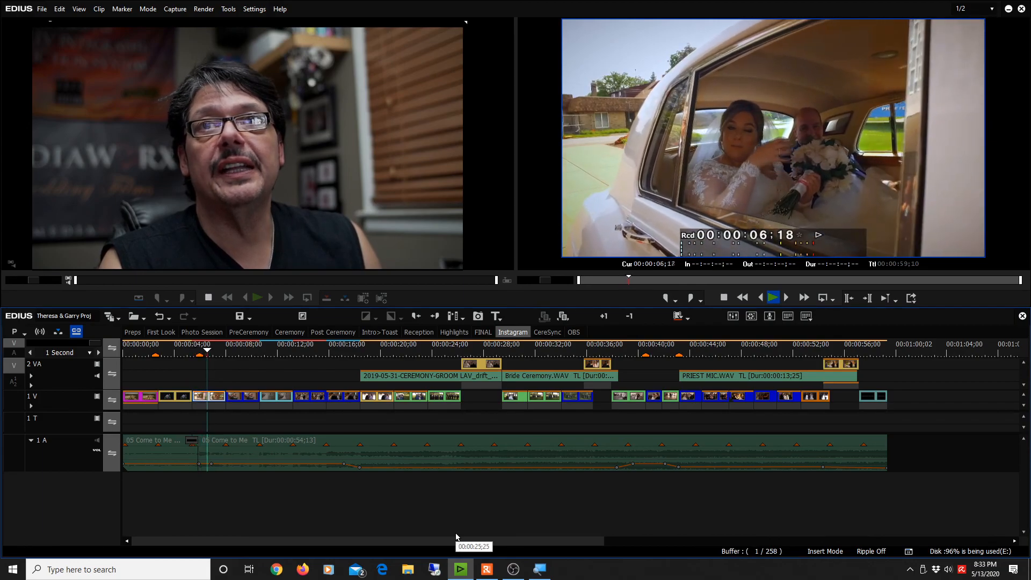
{"action": "key", "text": "space"}
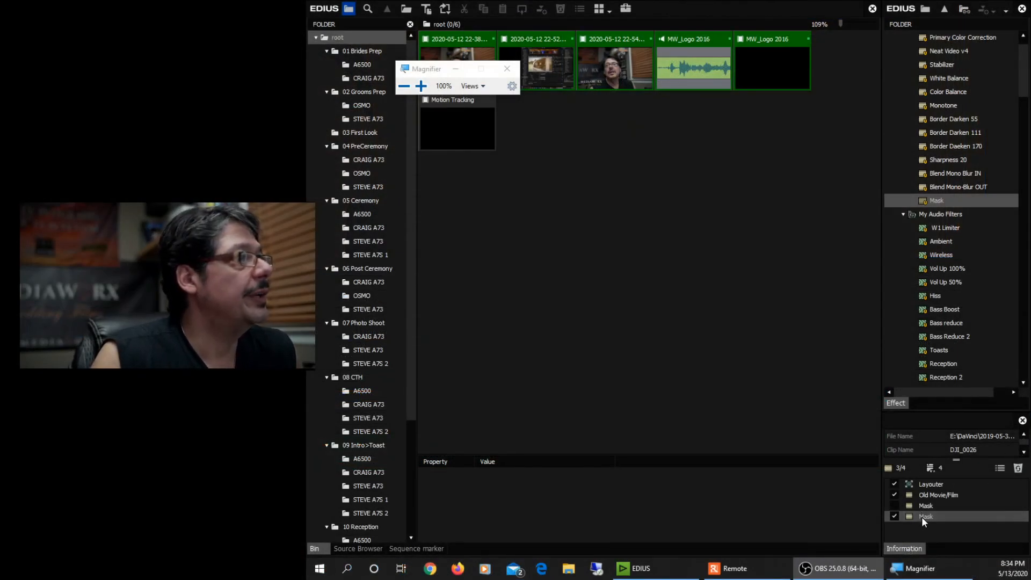
Step: Reopen the clip's active Mask filter, enable keyframing for all mask parameters and track Shape 1 backward from 00:00:00;18
{"action": "left_click", "coordinate": [1001, 469]}
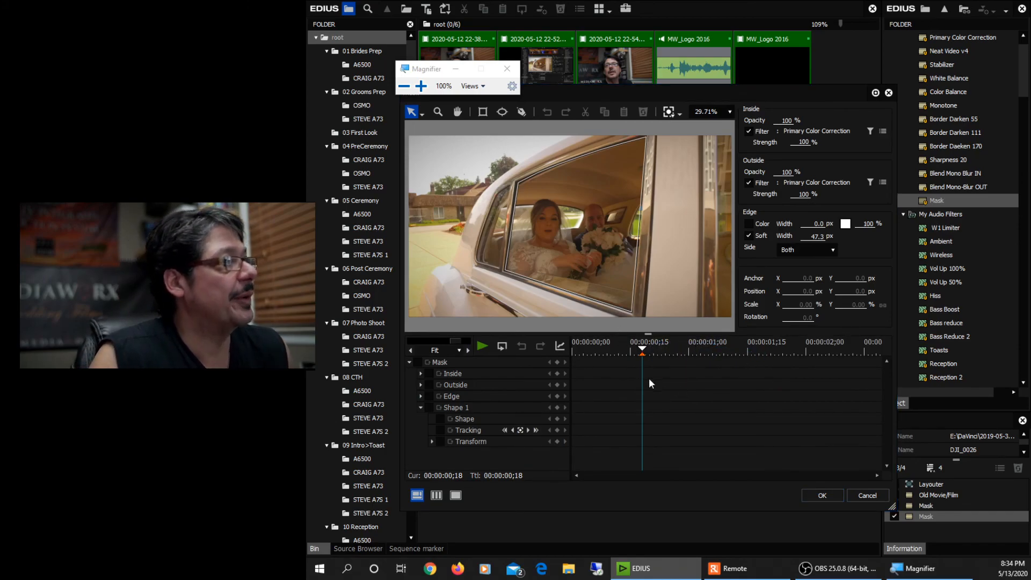
{"action": "left_click", "coordinate": [417, 363]}
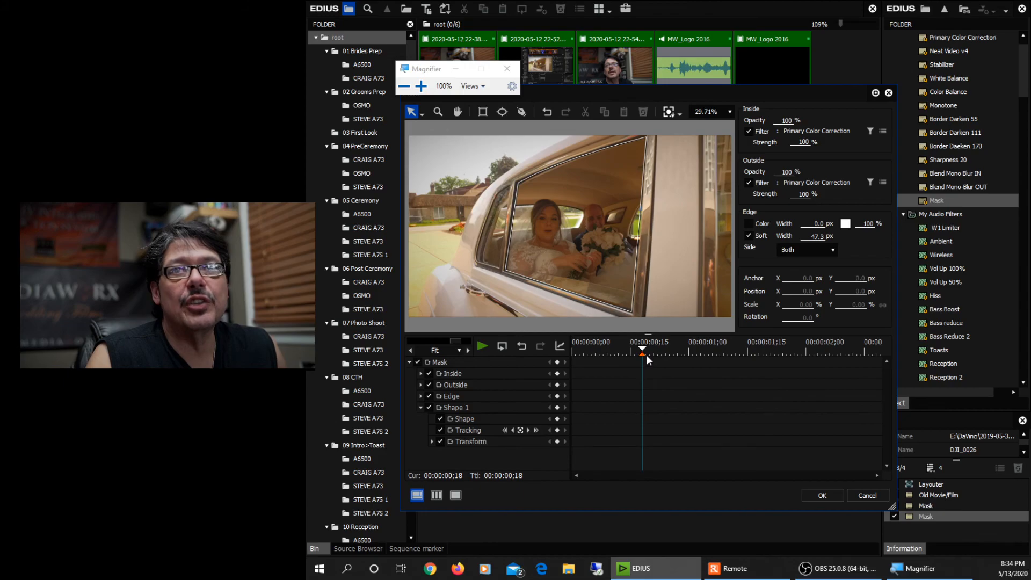
{"action": "left_click", "coordinate": [504, 430]}
{"action": "mouse_move", "coordinate": [707, 572]}
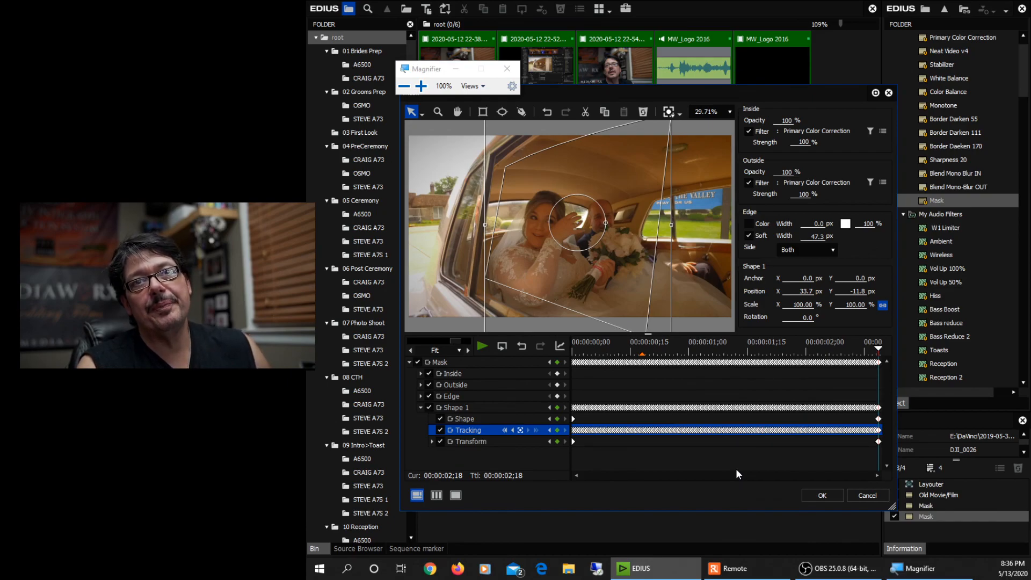
Step: Undo the forward tracking, then at 00:00:02;19 scale the mask to 195.58% and move it to X 202.0, Y -18.5 px, and accept
{"action": "key", "text": "ctrl+z"}
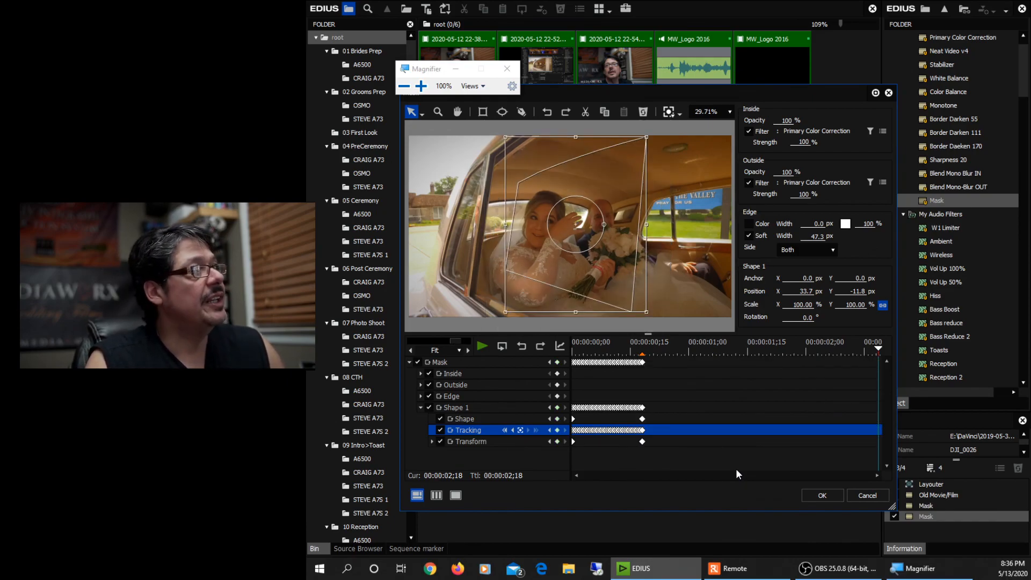
{"action": "left_click_drag", "start_coordinate": [768, 348], "coordinate": [886, 346]}
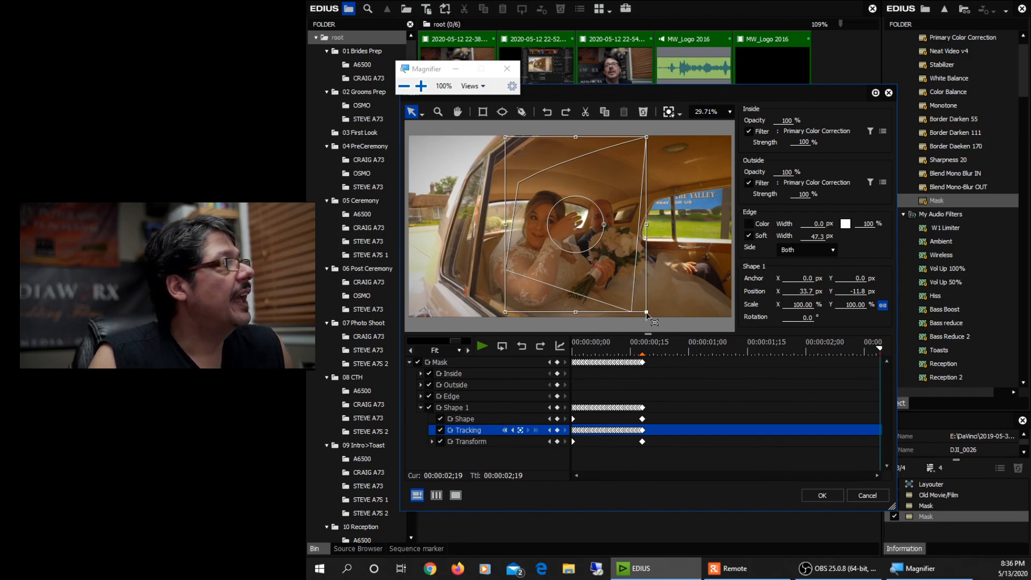
{"action": "left_click_drag", "start_coordinate": [647, 313], "coordinate": [821, 381]}
{"action": "left_click_drag", "start_coordinate": [622, 294], "coordinate": [640, 291]}
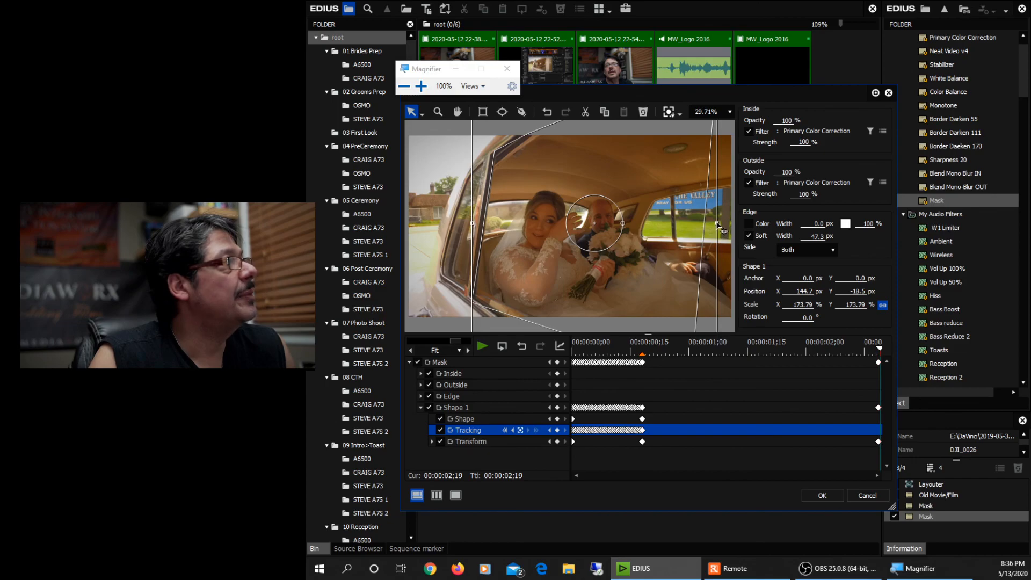
{"action": "left_click_drag", "start_coordinate": [718, 223], "coordinate": [732, 223]}
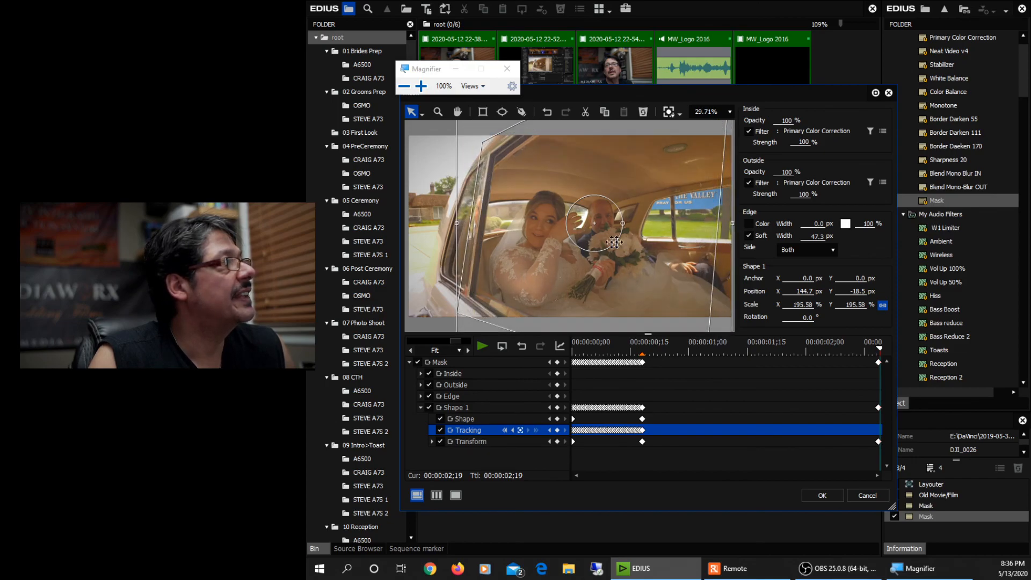
{"action": "left_click_drag", "start_coordinate": [584, 243], "coordinate": [594, 243]}
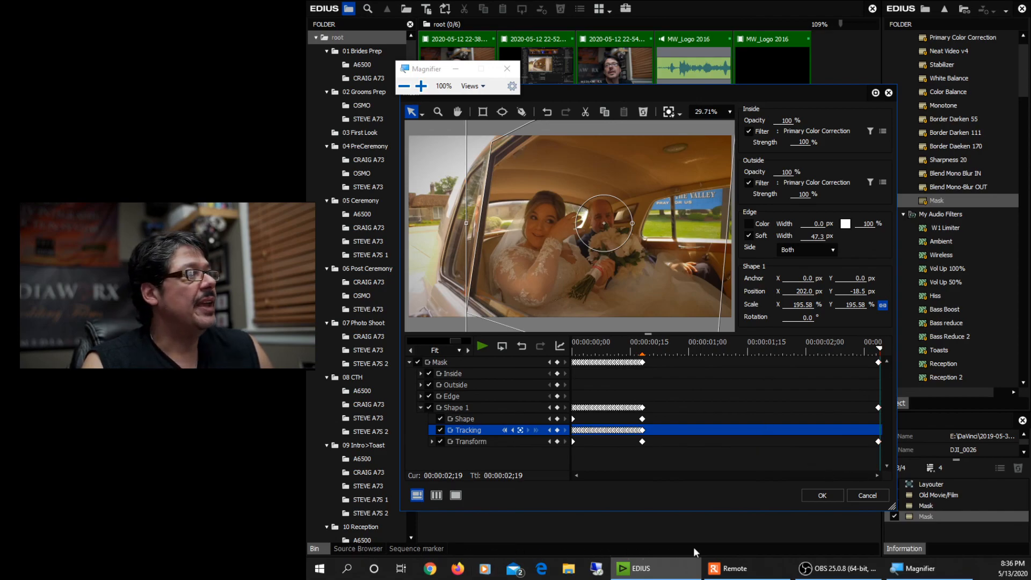
{"action": "left_click", "coordinate": [822, 494]}
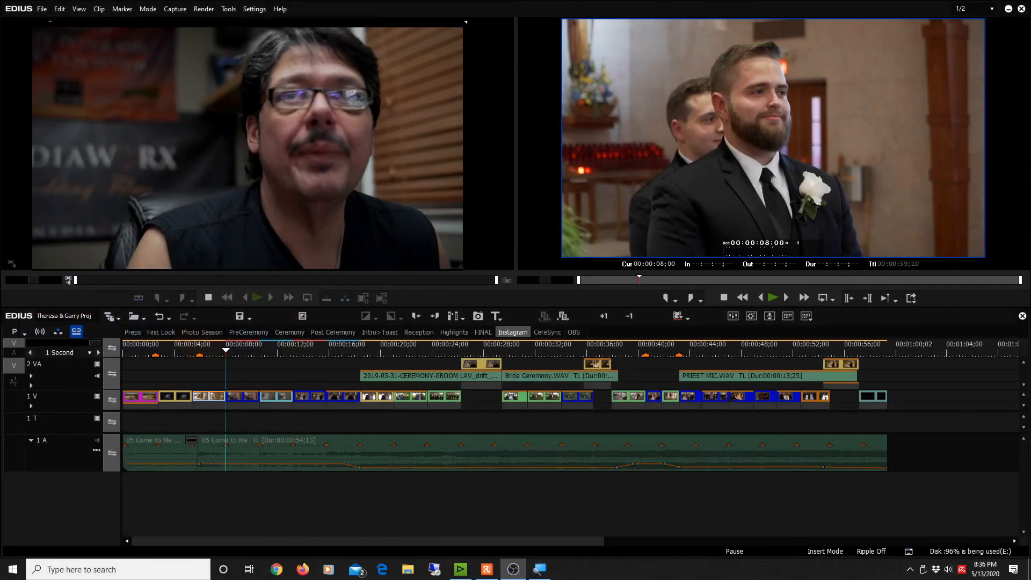
Step: Replay the car clip from about 00:00:05;11 to check how the window mask follows the couple against the differently treated outside
{"action": "left_click", "coordinate": [193, 353]}
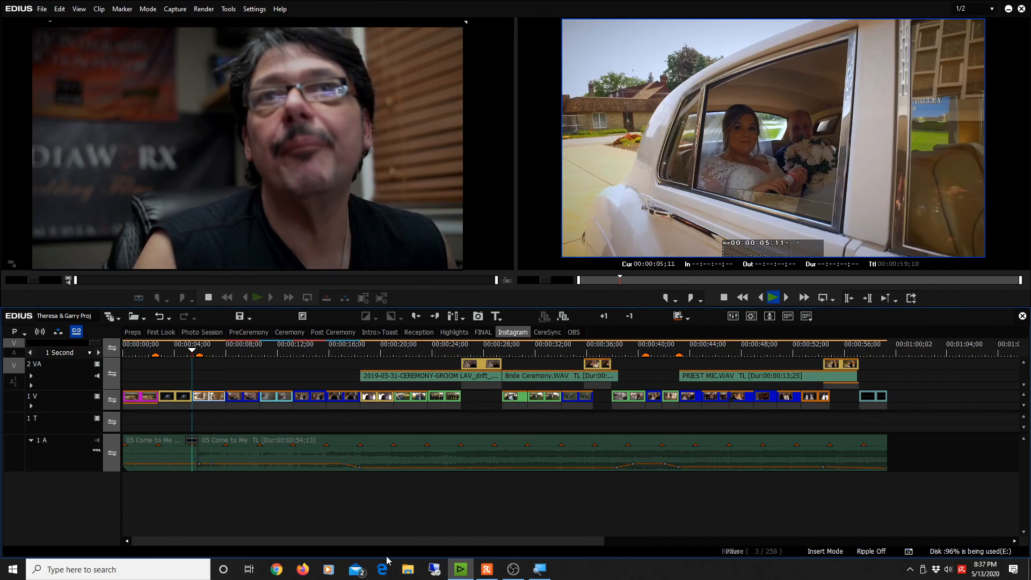
{"action": "key", "text": "space"}
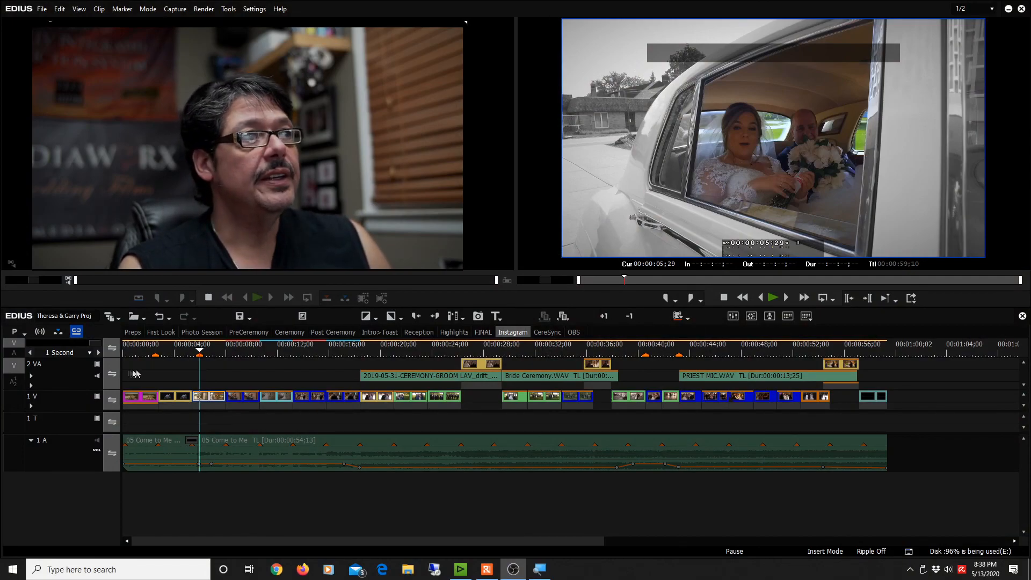
{"action": "left_click_drag", "start_coordinate": [198, 351], "coordinate": [191, 352]}
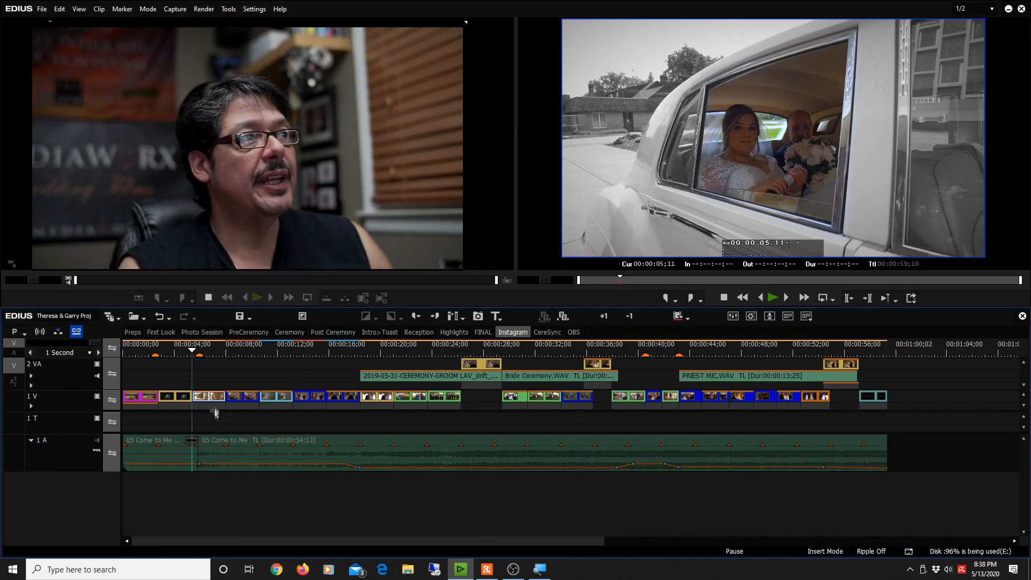
{"action": "key", "text": "space"}
{"action": "mouse_move", "coordinate": [539, 569]}
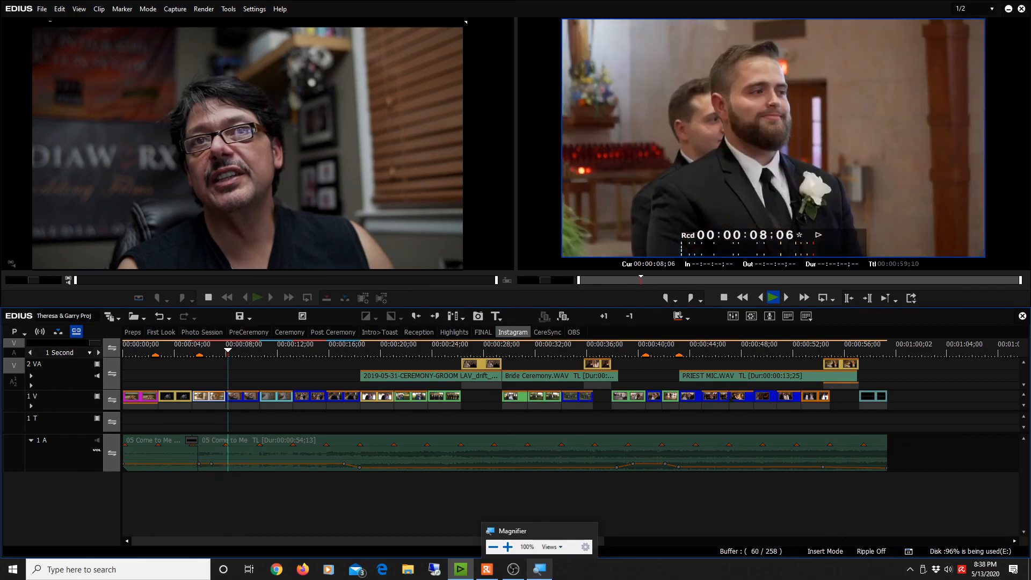
{"action": "key", "text": "space"}
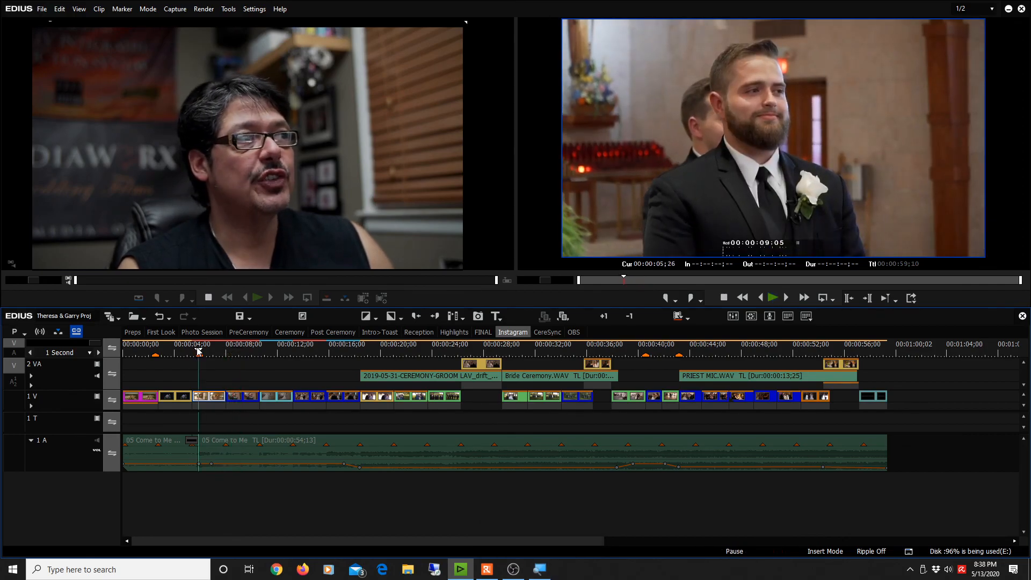
{"action": "key", "text": "space"}
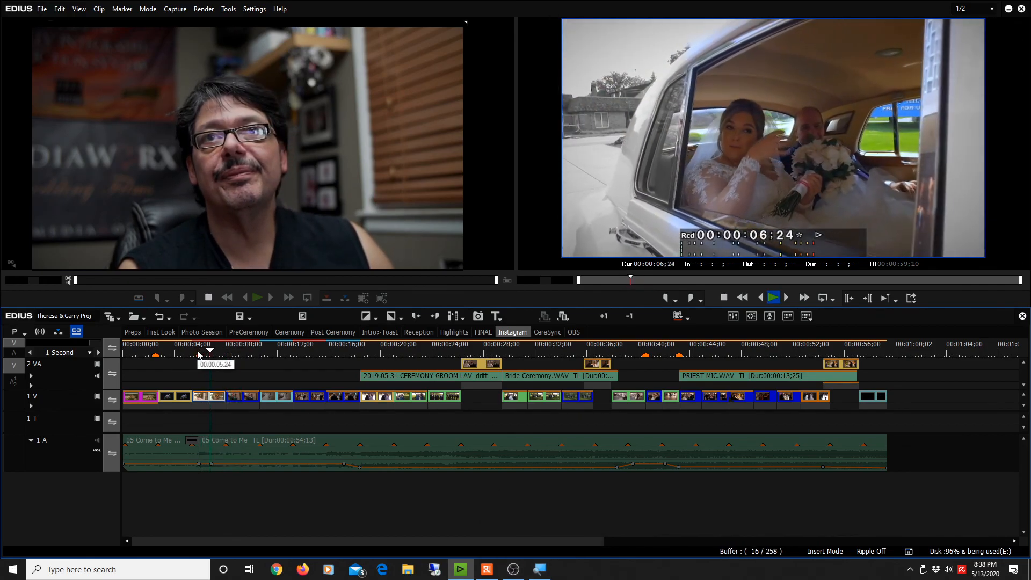
{"action": "left_click", "coordinate": [192, 352]}
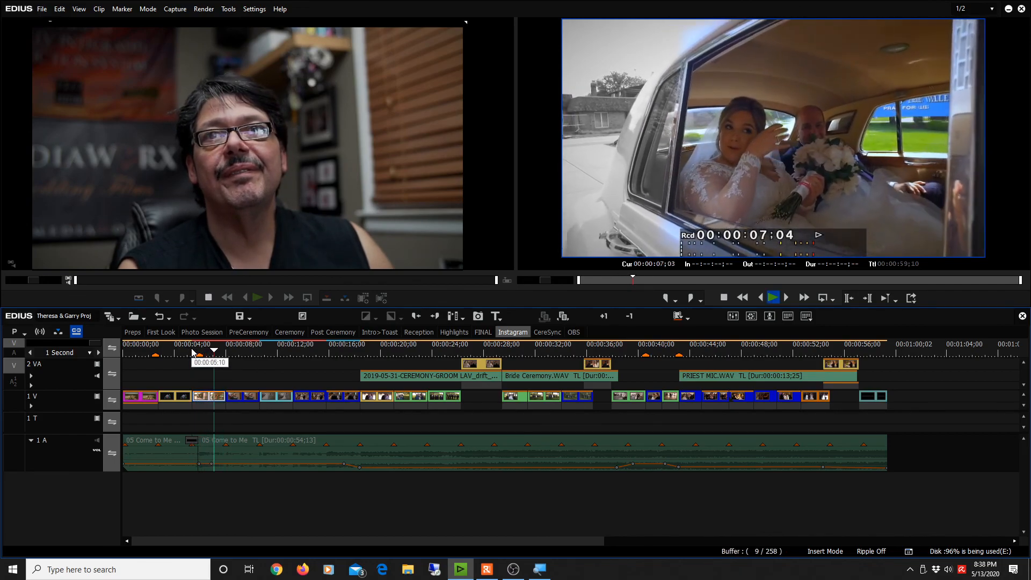
{"action": "key", "text": "space"}
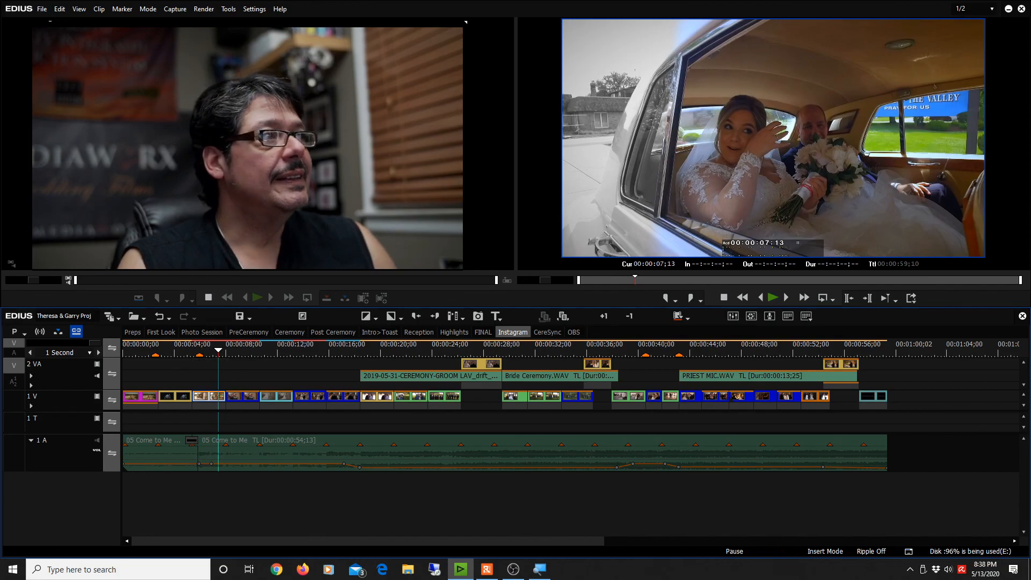